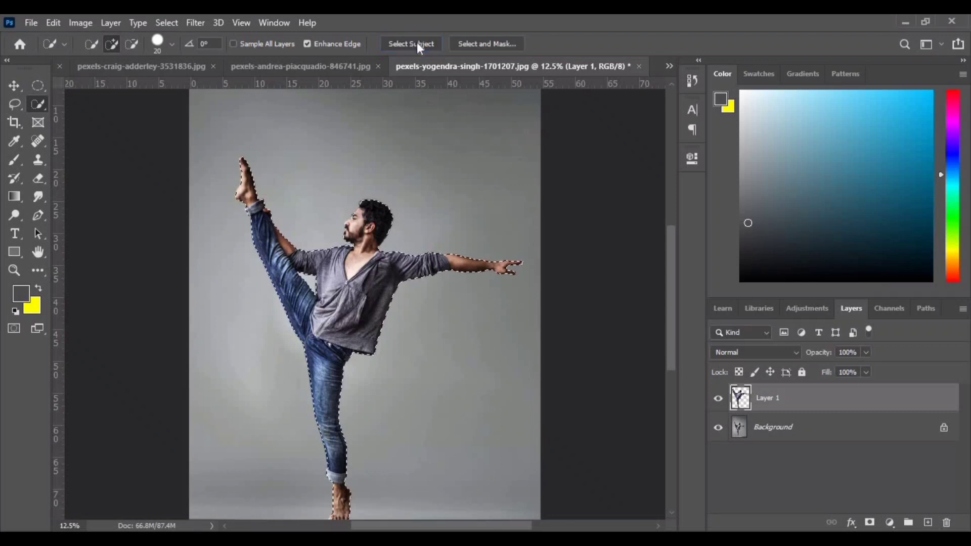
- Deselect the figure and check the cutout by briefly hiding the Background layer, then showing it again
key(ctrl+plus)
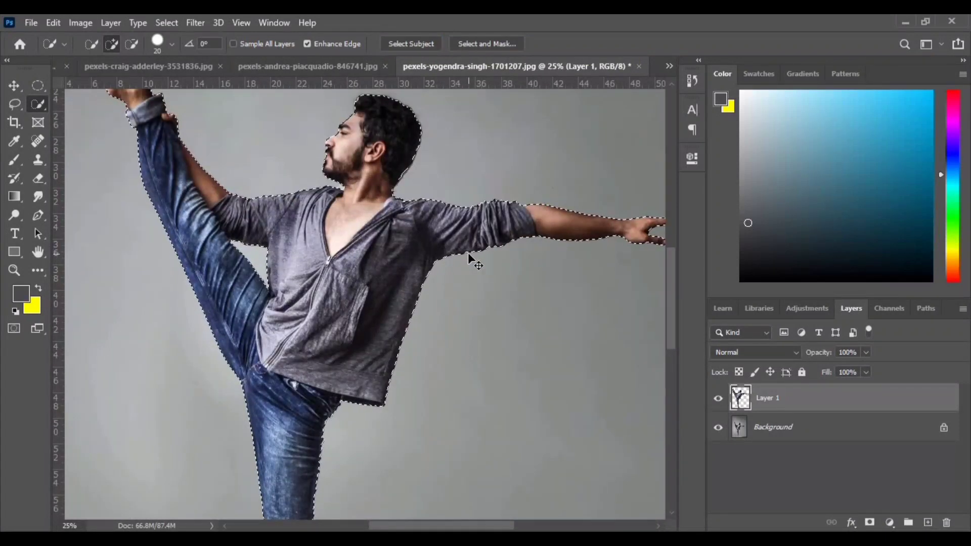
key(ctrl+minus)
key(ctrl+d)
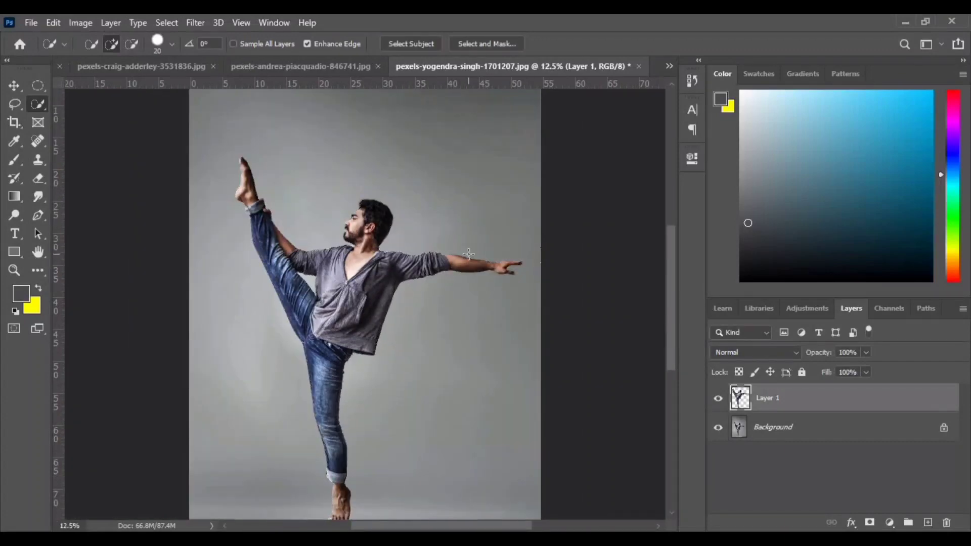
click(718, 427)
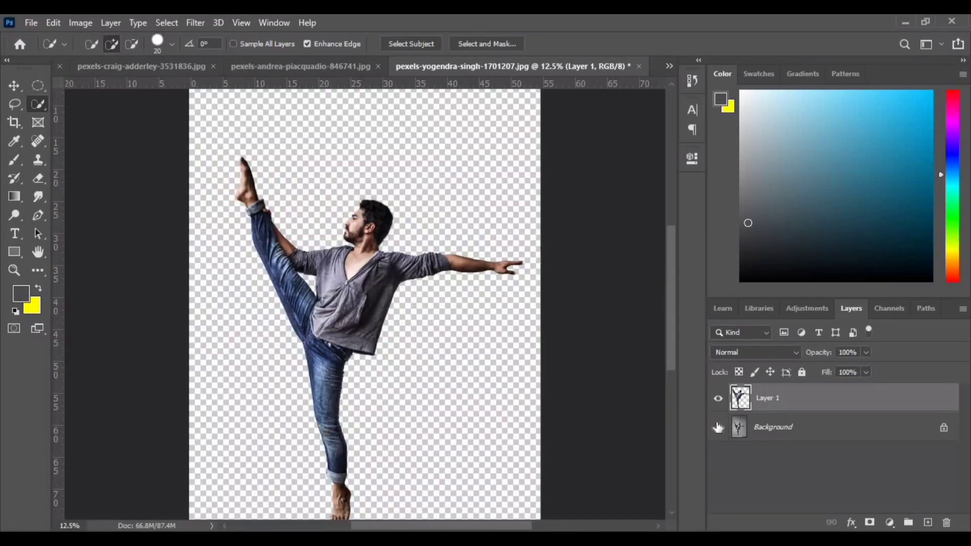
click(718, 427)
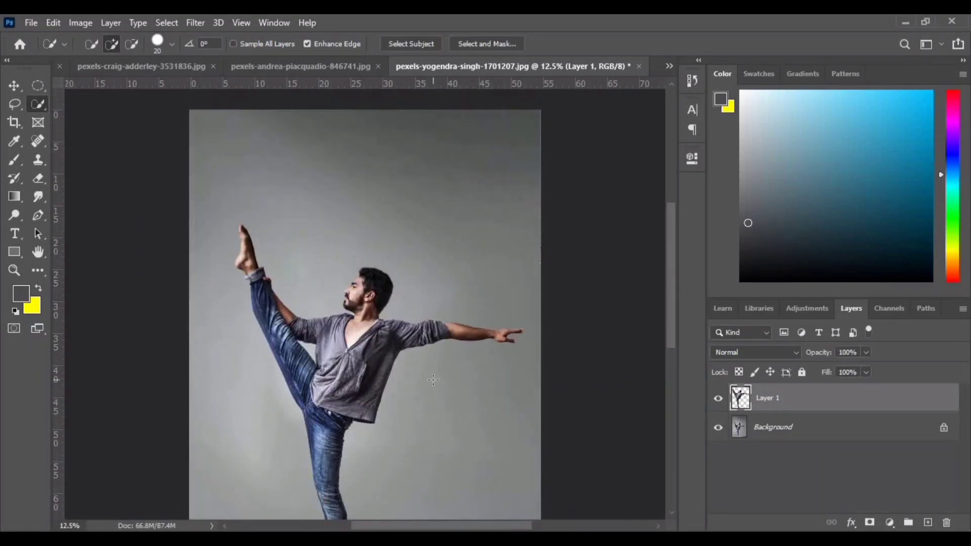
scroll(433, 381, up, 3)
scroll(434, 381, down, 6)
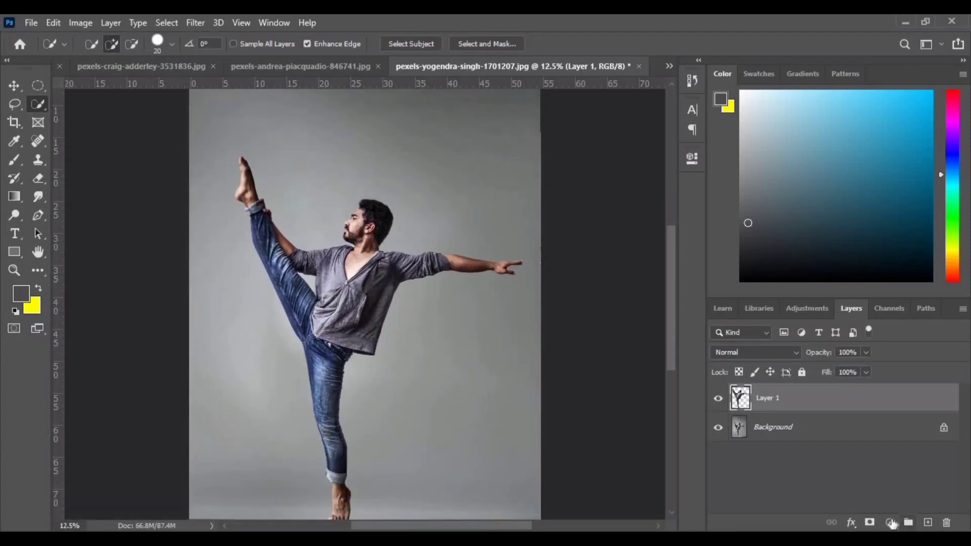
- Add a Solid Color fill layer in light blue #d9f1fa and place it beneath the cut-out figure
click(890, 524)
click(885, 268)
click(617, 254)
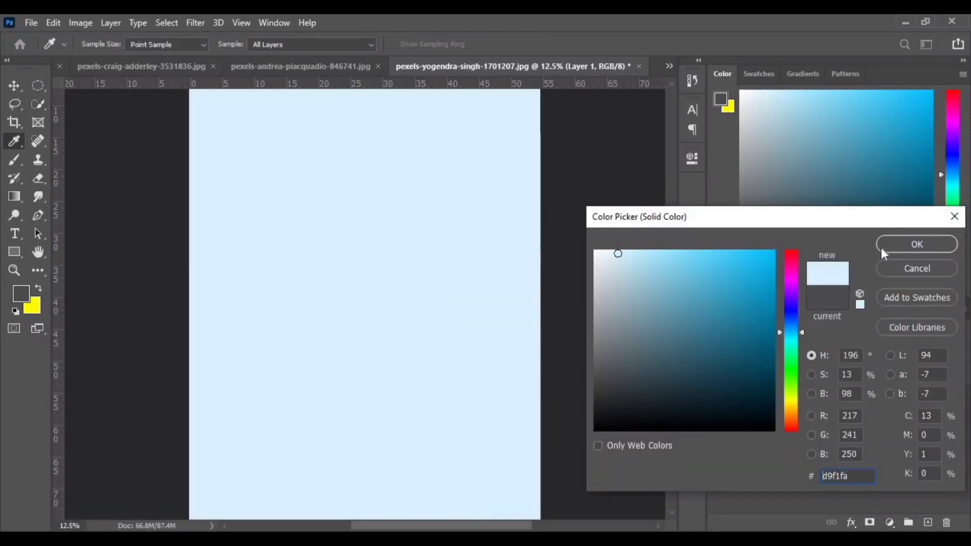
click(881, 248)
drag(804, 400, 806, 447)
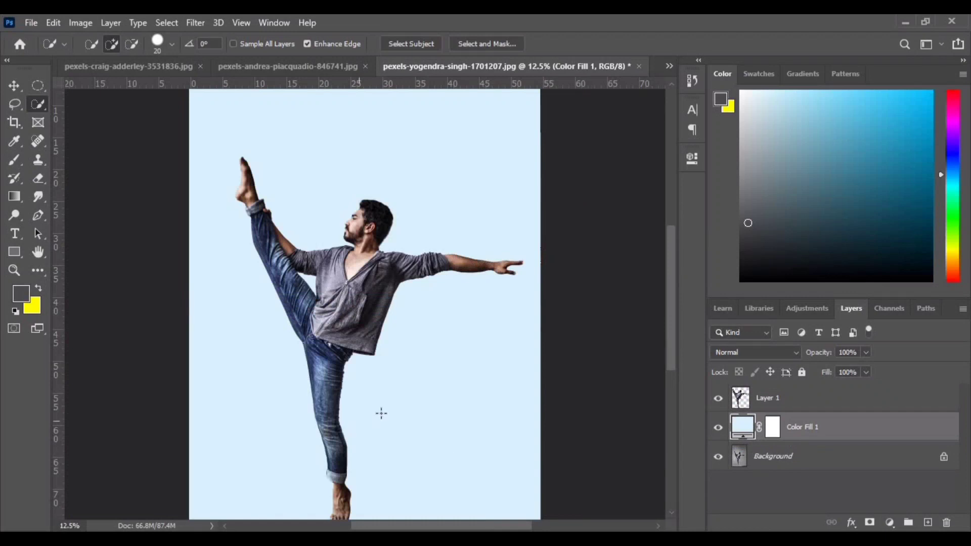
- Hide the Background layer and nudge the cut-out man slightly on the canvas
key(v)
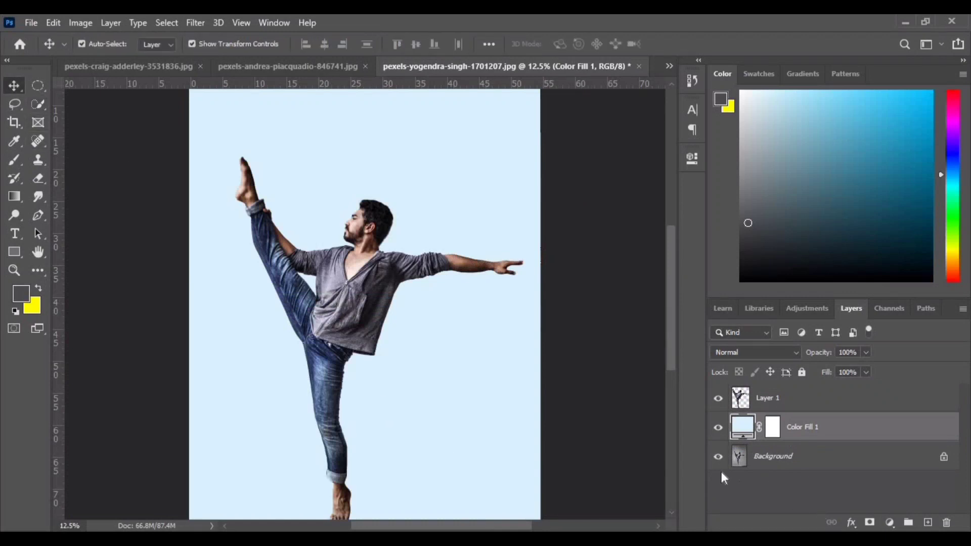
mouse_move(353, 281)
mouse_down()
mouse_move(372, 277)
mouse_move(342, 274)
mouse_up()
key(ctrl+minus)
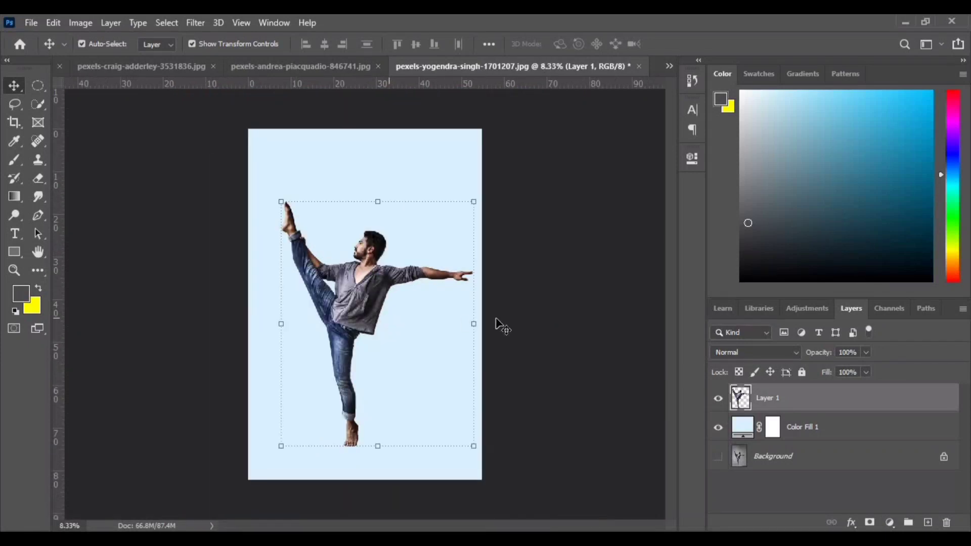
click(561, 234)
click(395, 192)
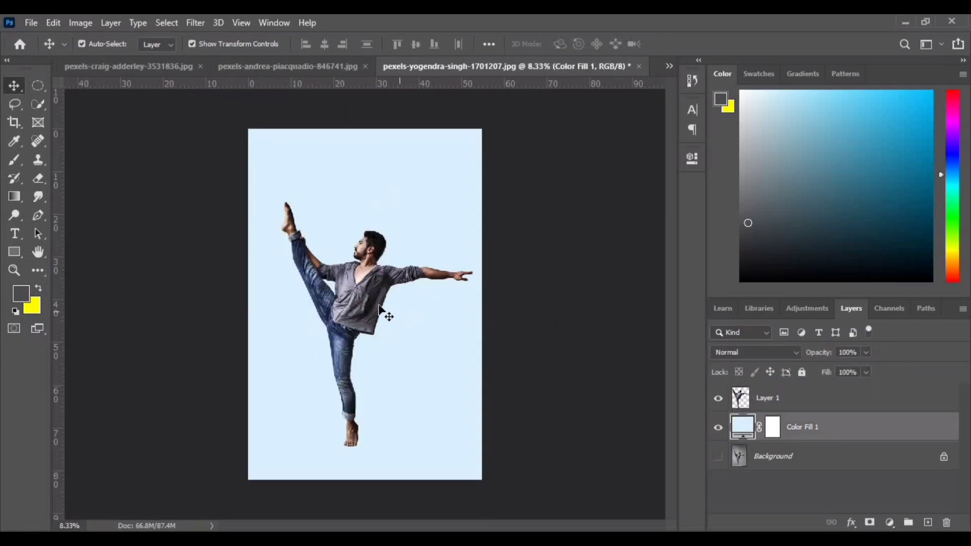
- Copy a thin vertical strip of the man's face from Layer 1 onto a new layer
click(360, 299)
key(ctrl+plus)
key(ctrl+plus)
key(ctrl+plus)
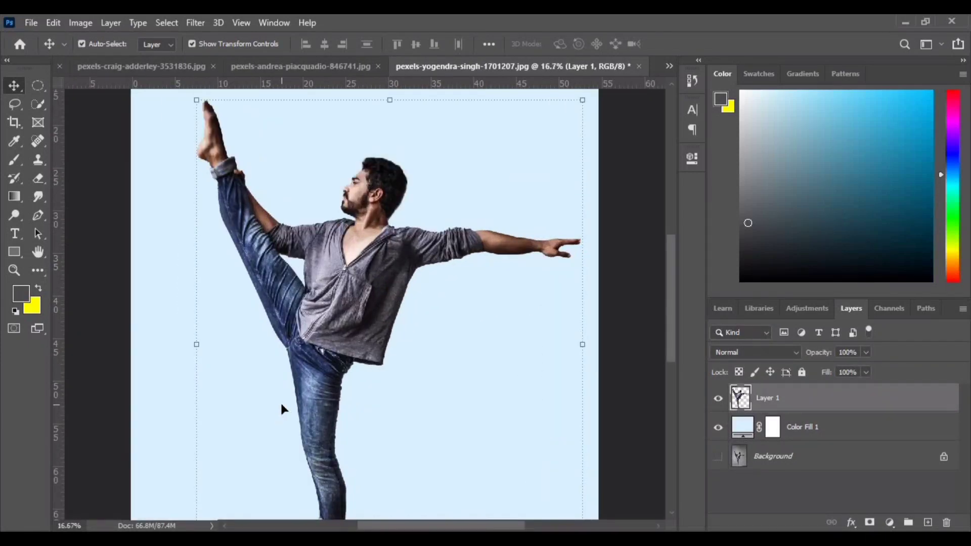
scroll(374, 417, up, 3)
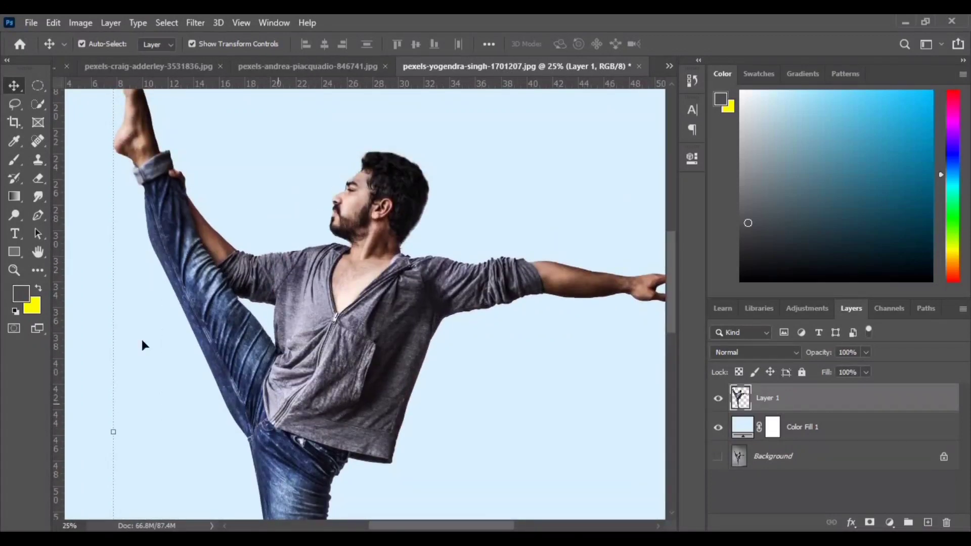
drag(37, 87, 93, 87)
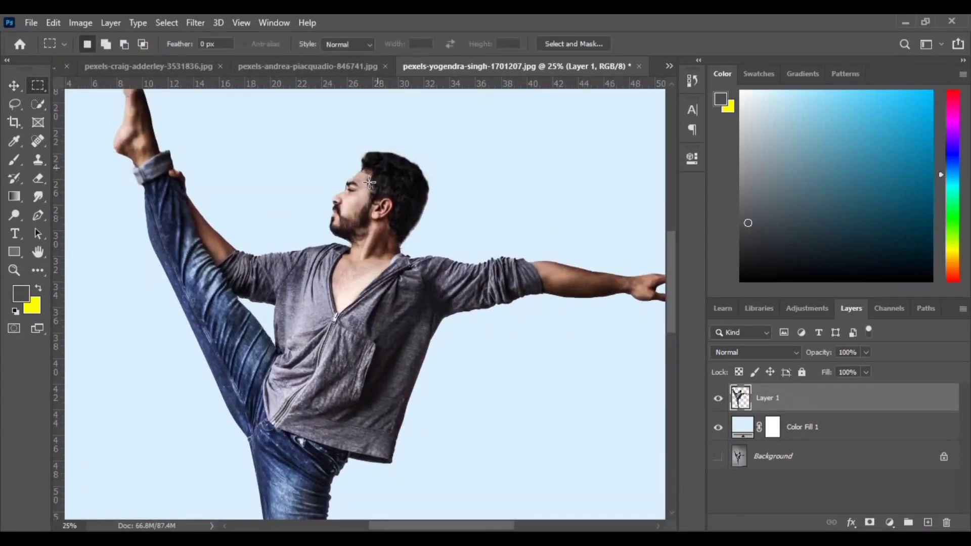
drag(369, 177, 362, 227)
key(ctrl+j)
key(ctrl+t)
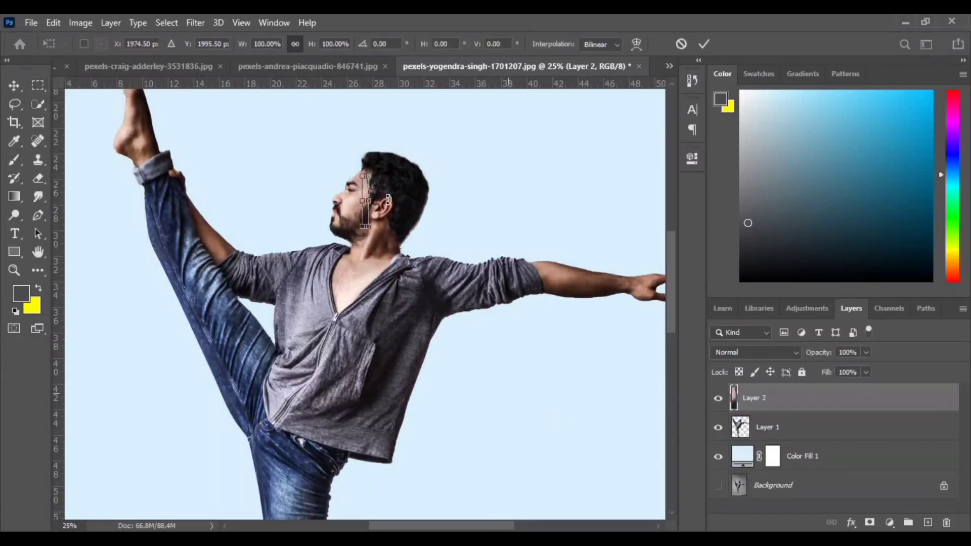
drag(372, 200, 386, 199)
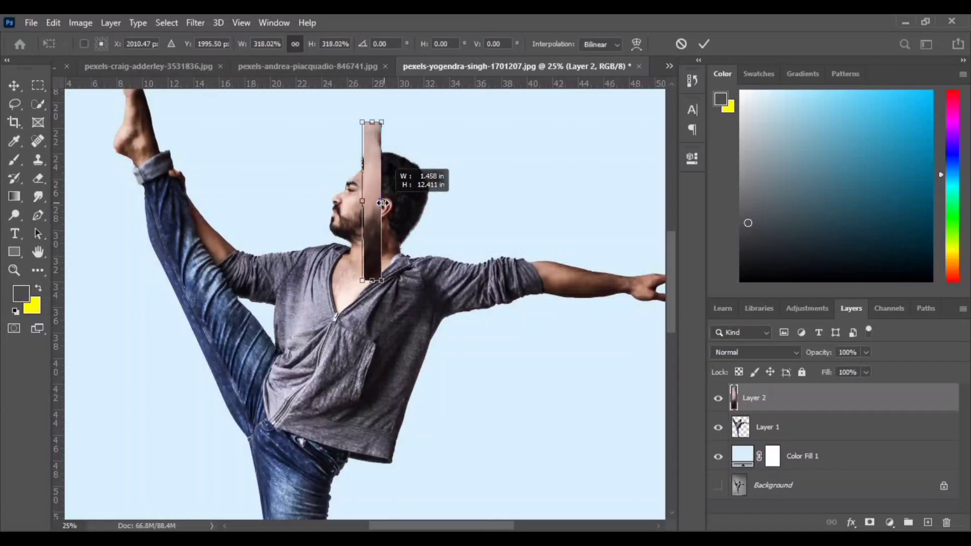
click(681, 44)
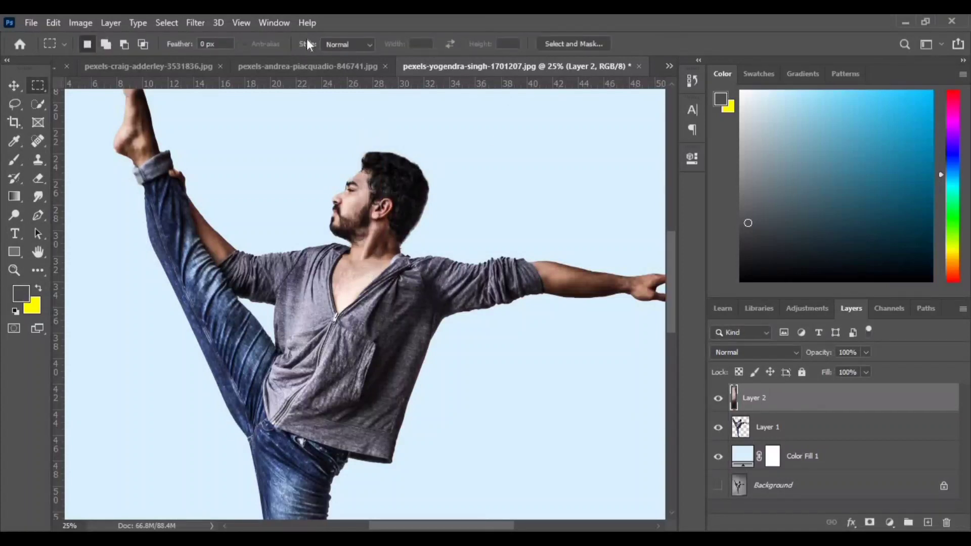
- Stretch the face strip horizontally past both canvas edges without changing its height
click(15, 86)
click(372, 200)
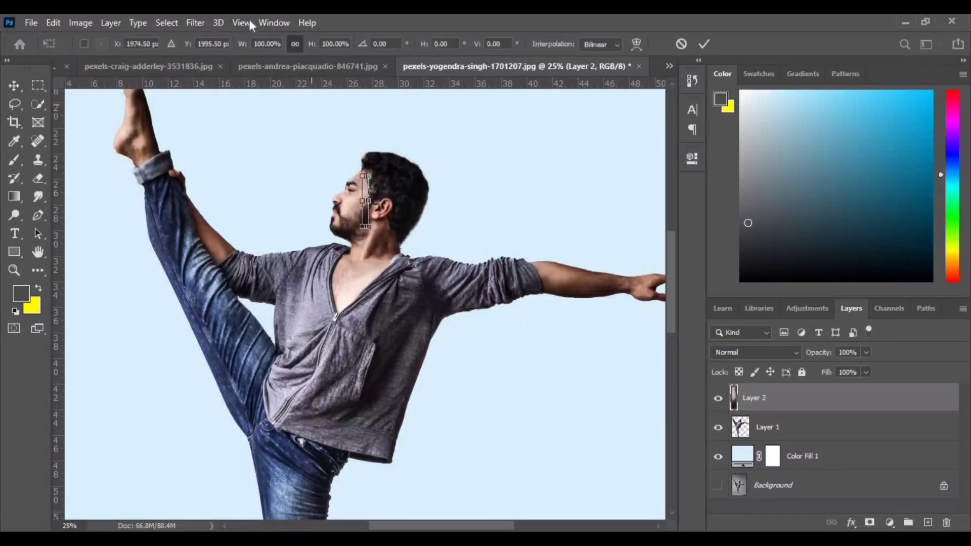
drag(369, 200, 596, 220)
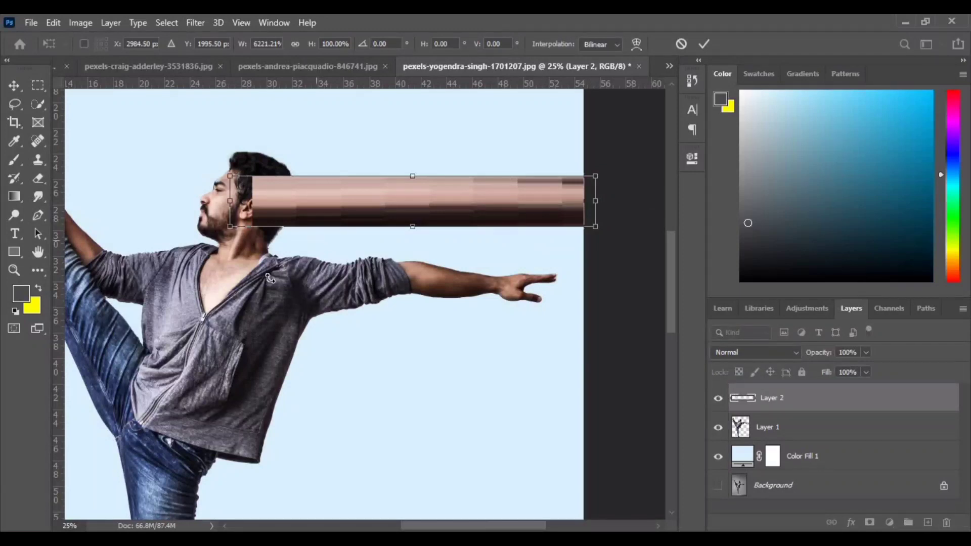
drag(208, 283, 431, 325)
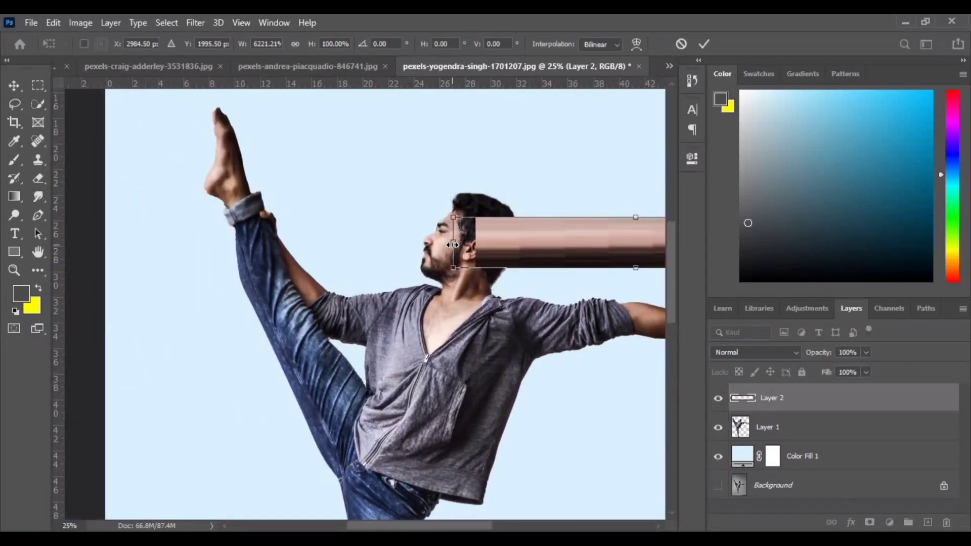
drag(454, 242, 67, 265)
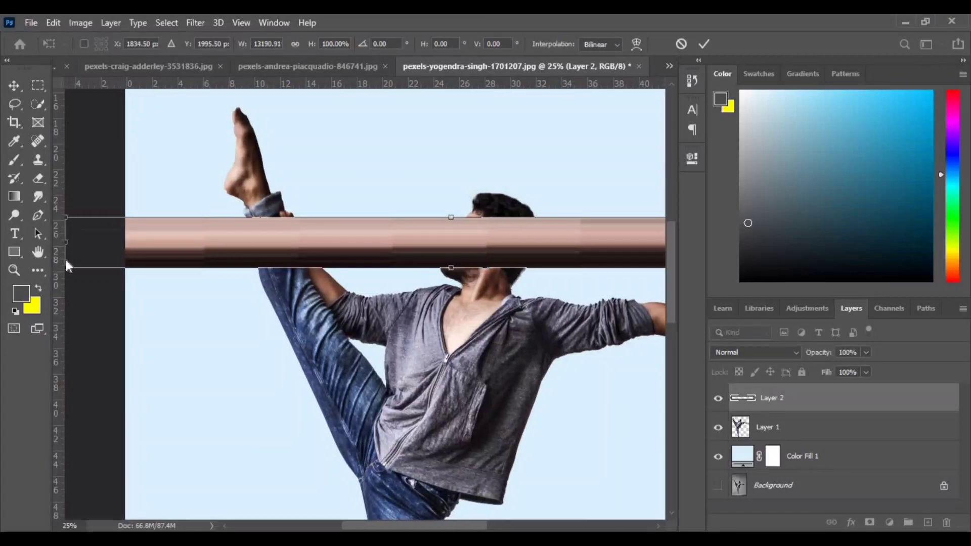
click(702, 45)
- Make the skin-toned band somewhat taller and move it above the man, near the canvas's upper edge
drag(451, 270, 451, 286)
key(Return)
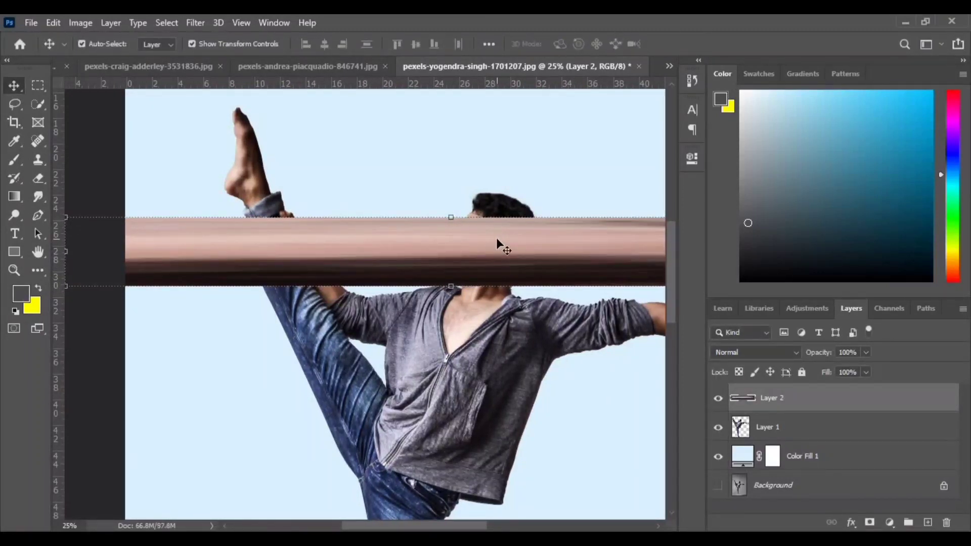
key(ctrl+0)
drag(387, 211, 395, 101)
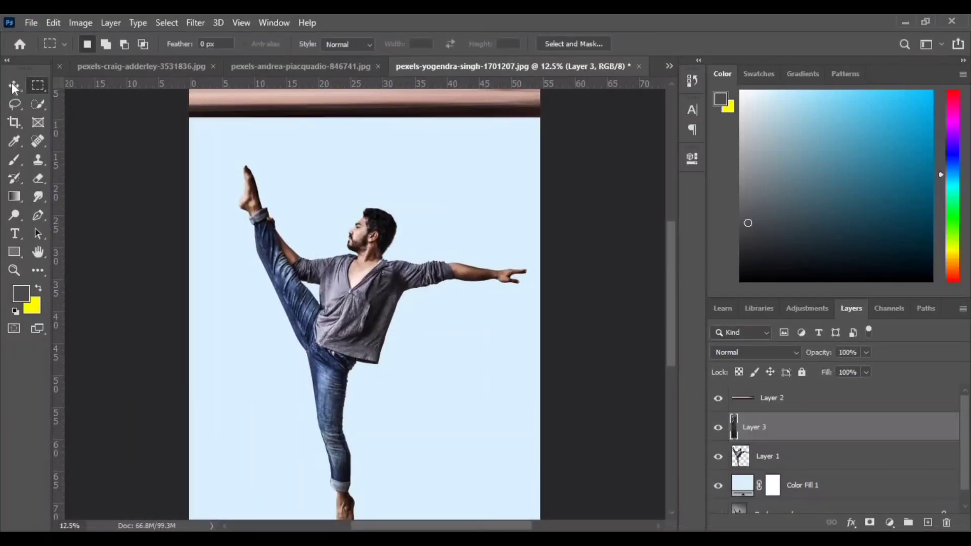
- Stretch the narrow shirt strip on Layer 3 past both canvas edges and move it up beneath the skin-toned band
key(v)
drag(385, 296, 574, 295)
drag(320, 297, 171, 294)
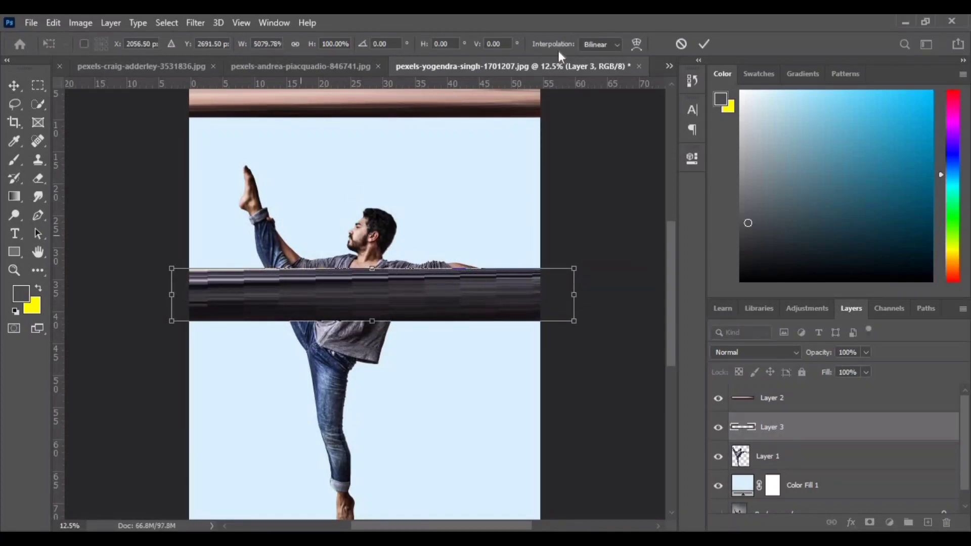
click(705, 45)
drag(368, 308, 384, 150)
- Copy a thin vertical strip of the standing leg's jeans from Layer 1 onto a new layer
click(38, 85)
scroll(336, 359, down, 2)
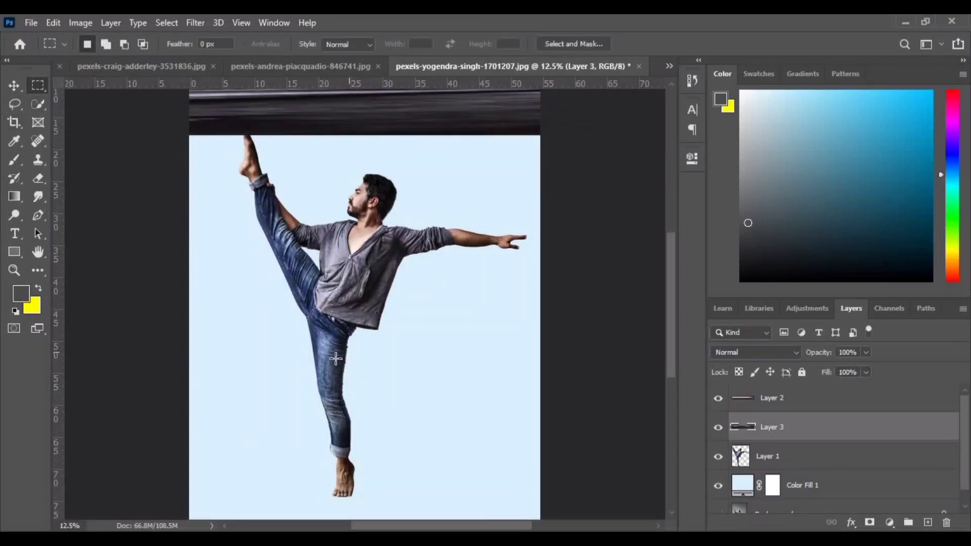
drag(335, 344, 328, 426)
click(764, 456)
key(ctrl+j)
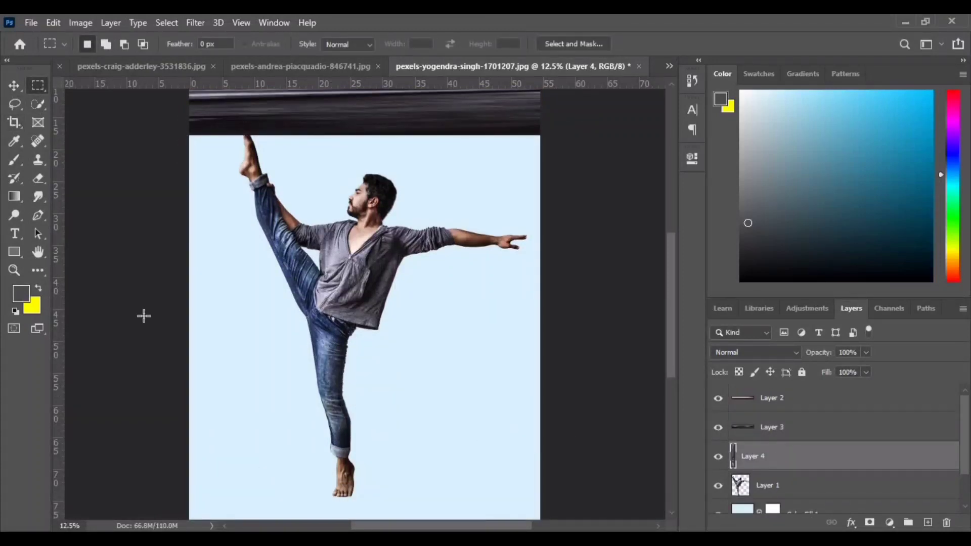
- Stretch the denim strip horizontally past both canvas edges, keeping its height at 100%
click(18, 84)
drag(393, 384, 565, 385)
drag(330, 385, 171, 386)
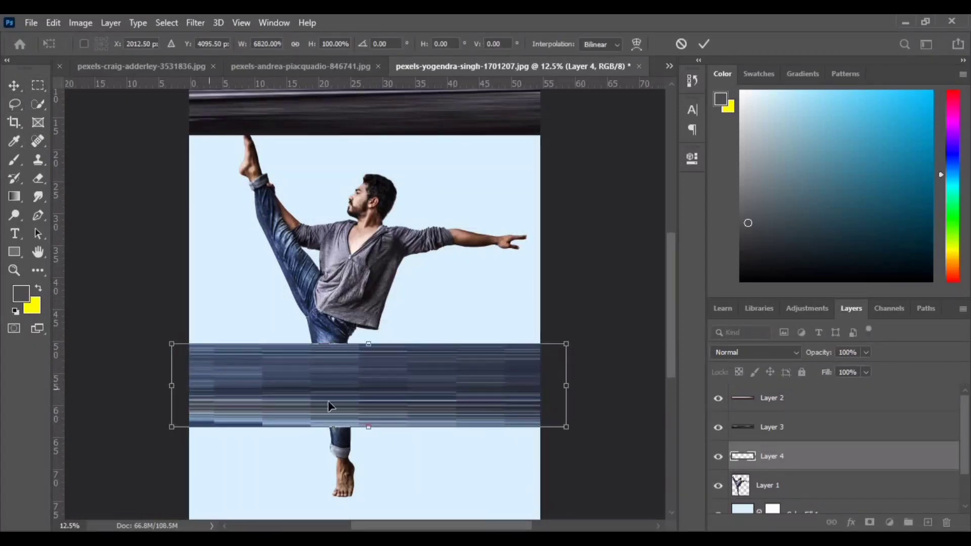
click(704, 46)
- Move the denim band up against the underside of the dark shirt band and reduce its height to 79.33%
drag(368, 430, 364, 172)
scroll(468, 396, up, 3)
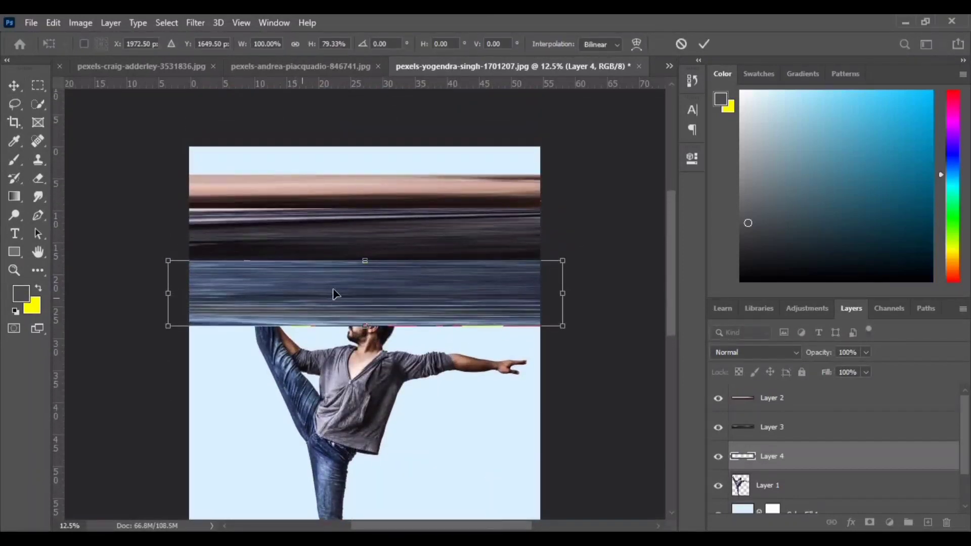
drag(334, 291, 342, 286)
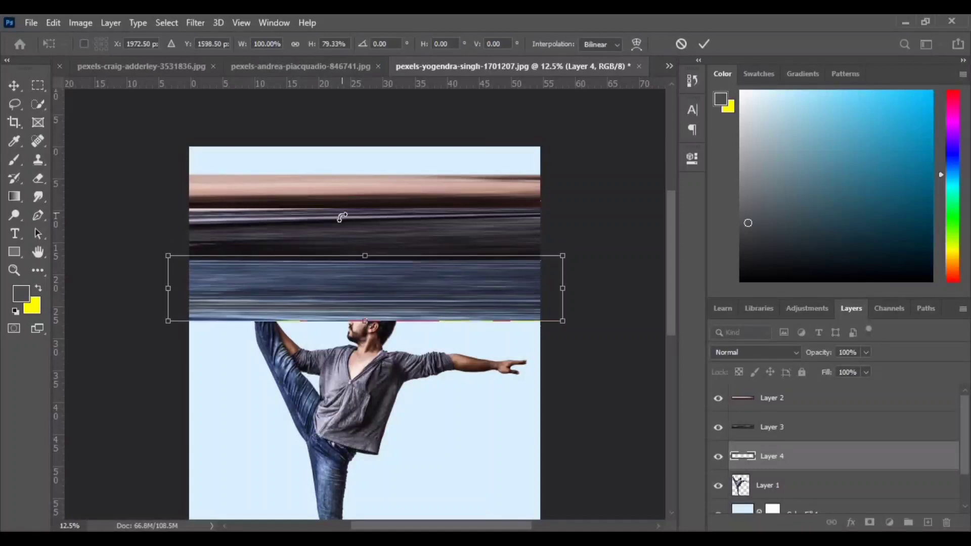
click(707, 44)
- Merge the skin, shirt and denim band layers into a single layer
click(809, 398)
shift+click(791, 431)
shift+click(784, 455)
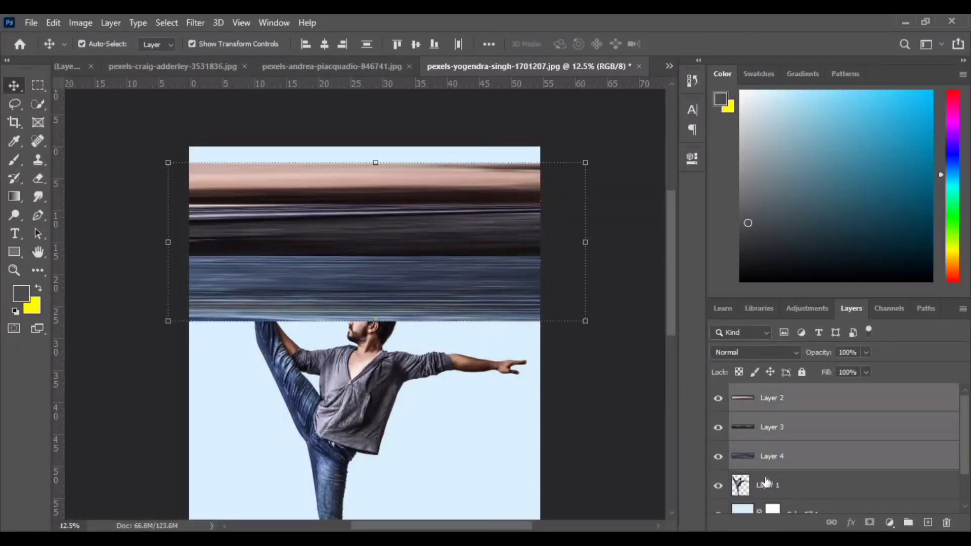
key(ctrl+e)
- Apply the Polar Coordinates distort filter to the merged bands with the Rectangular to Polar option
click(195, 23)
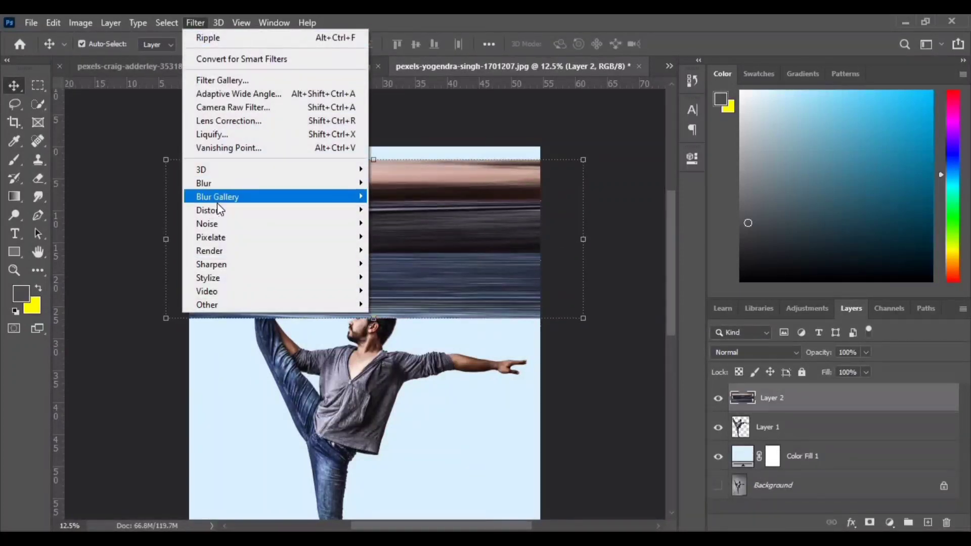
mouse_move(253, 211)
click(395, 236)
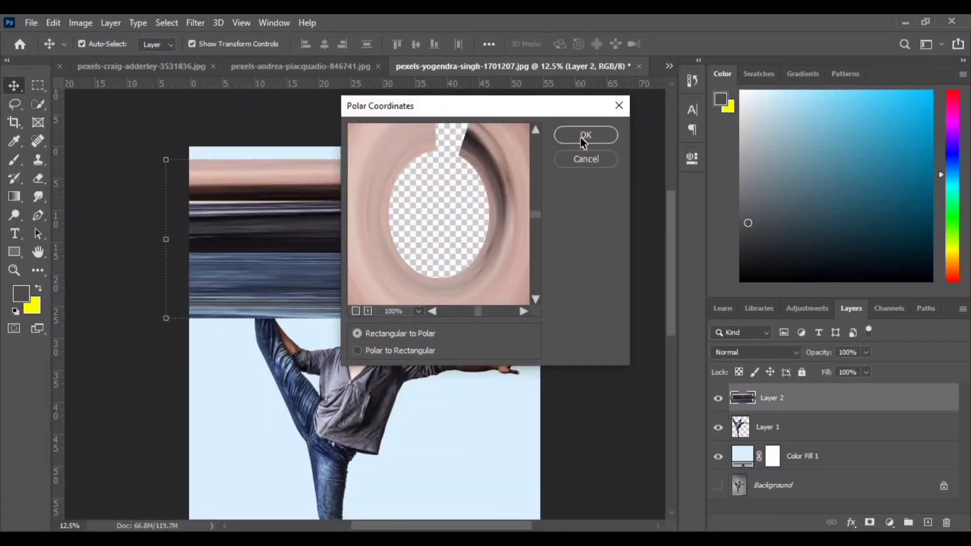
click(583, 137)
- Convert the ring layer to a smart object and place it beneath the man's layer
right_click(798, 397)
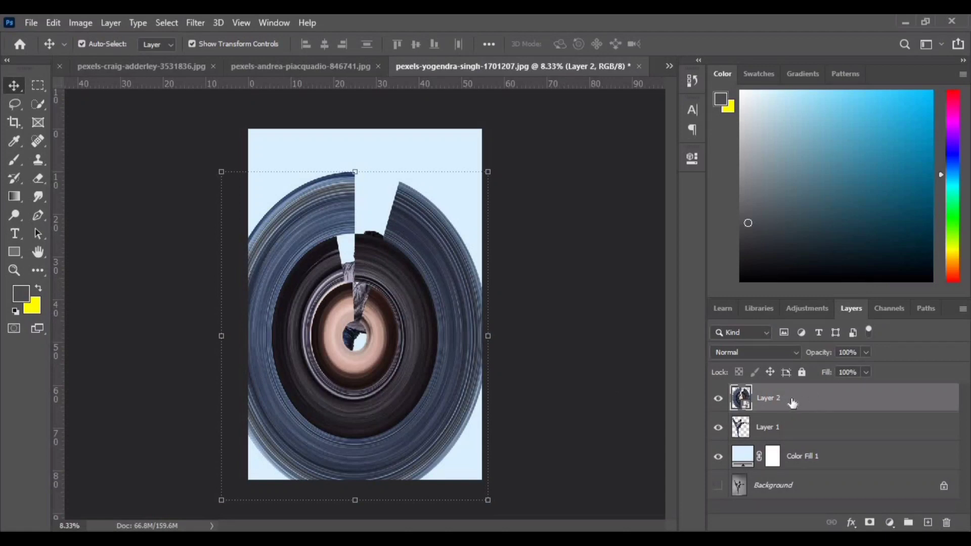
drag(793, 402, 801, 444)
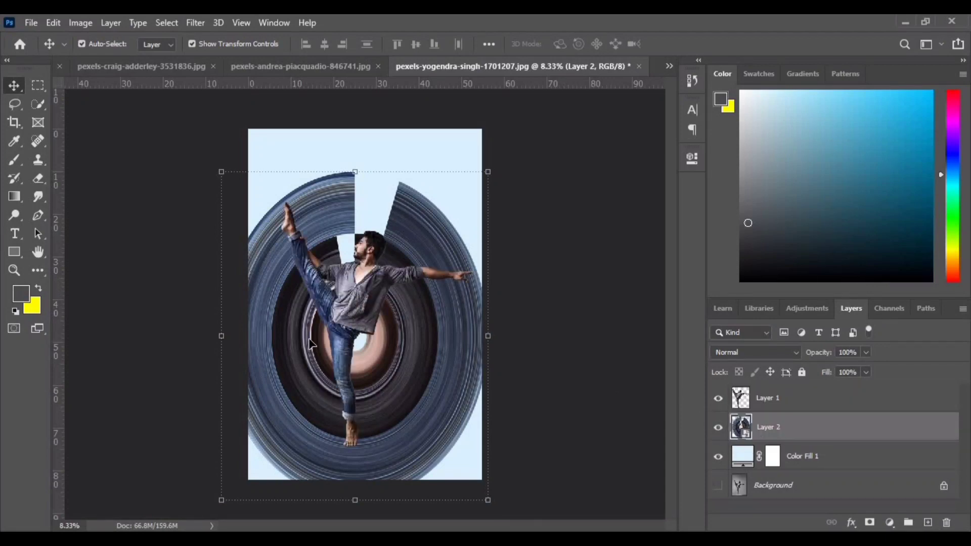
- Move the ring up behind the man's torso and scale it down to 232.21% width and 196.80% height
drag(428, 365, 433, 298)
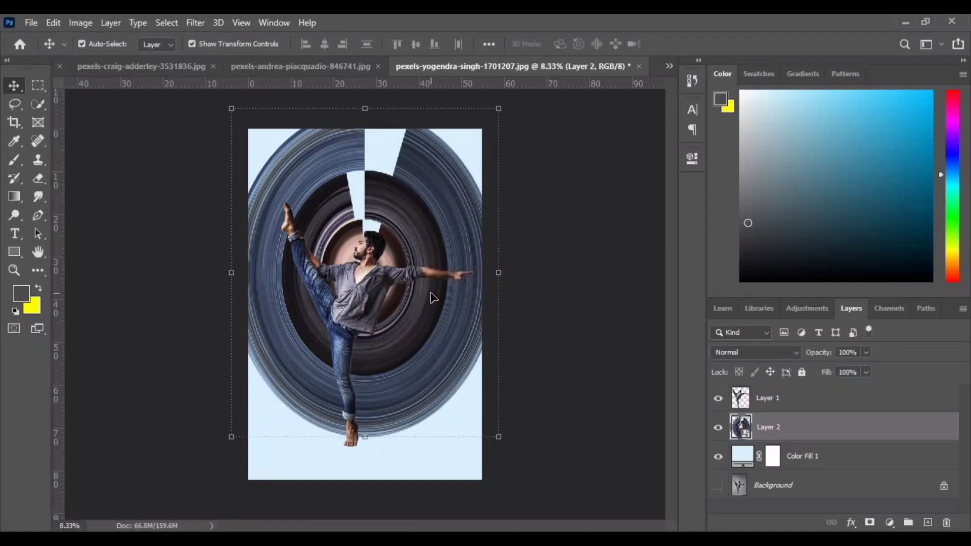
key(ctrl+minus)
key(ctrl+t)
drag(462, 172, 462, 218)
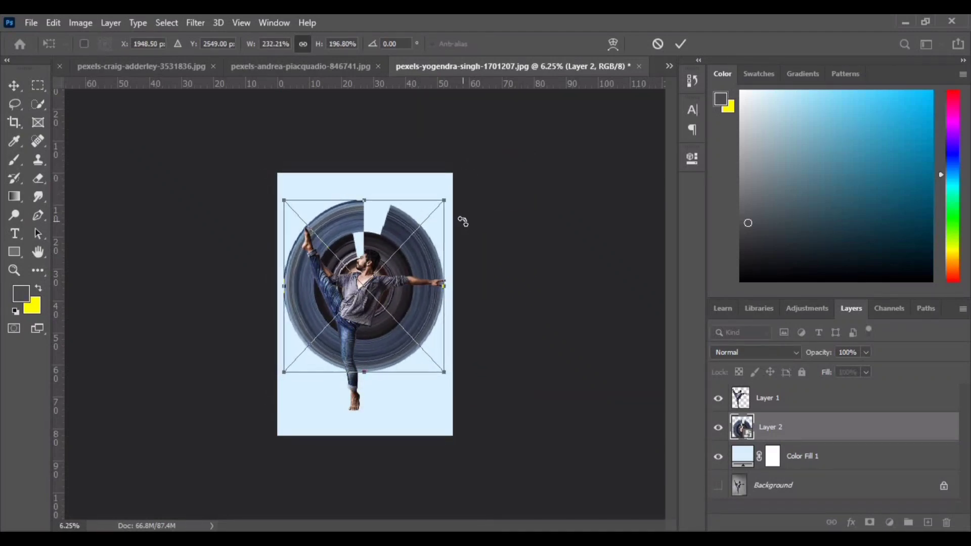
key(ctrl+plus)
key(ctrl+plus)
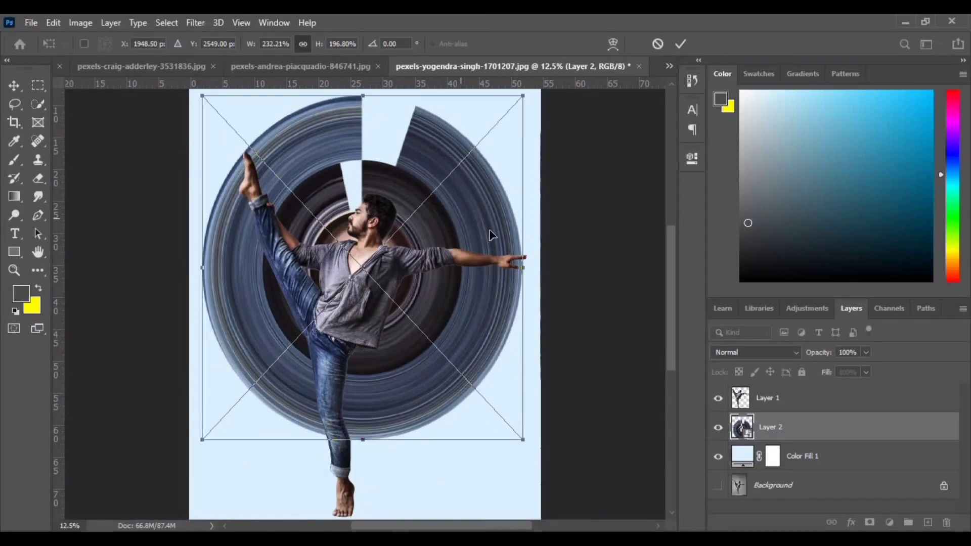
click(680, 44)
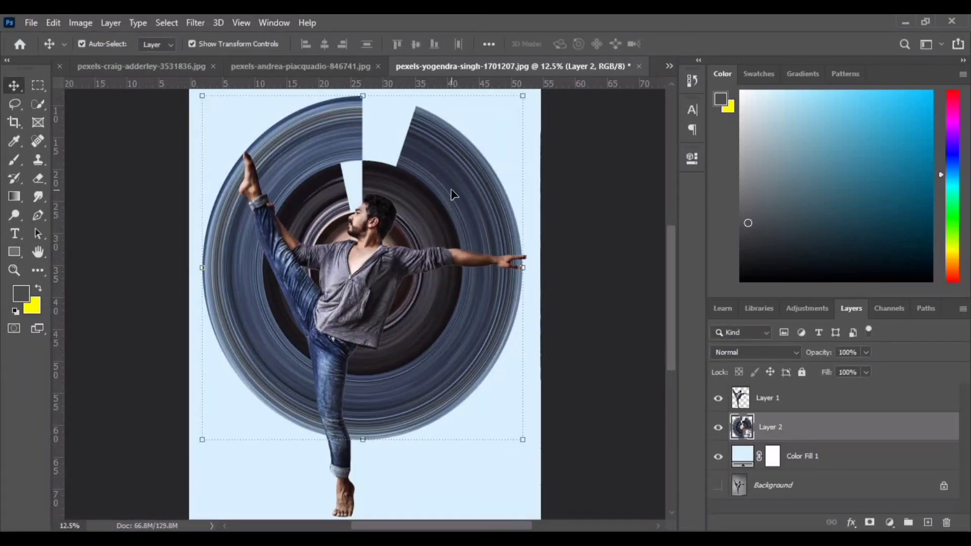
- Nudge the ring to line up with the raised foot and outstretched hand, and enlarge it to 237.69% width and 201.44% height
key(shift+Right)
key(shift+Right)
key(shift+Right)
key(shift+Right)
key(shift+Right)
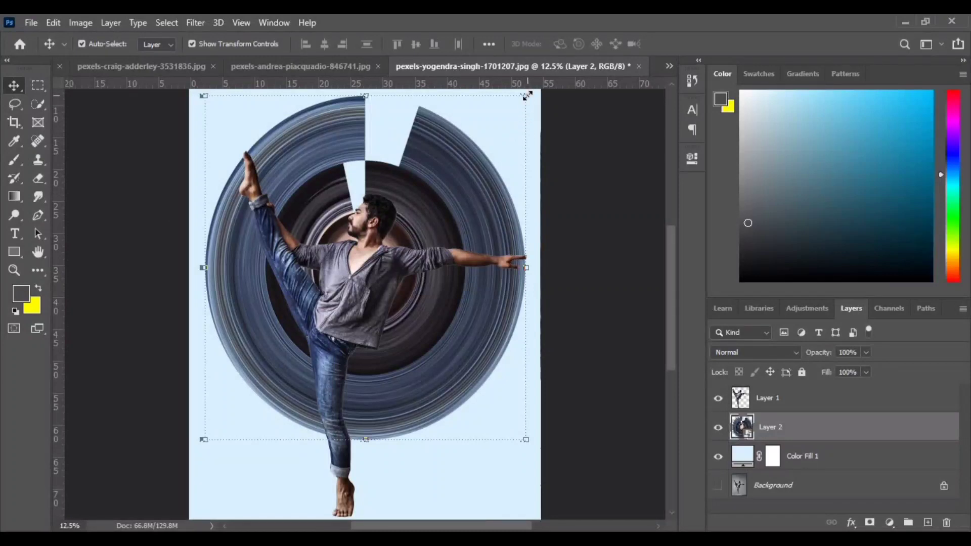
drag(527, 96, 529, 92)
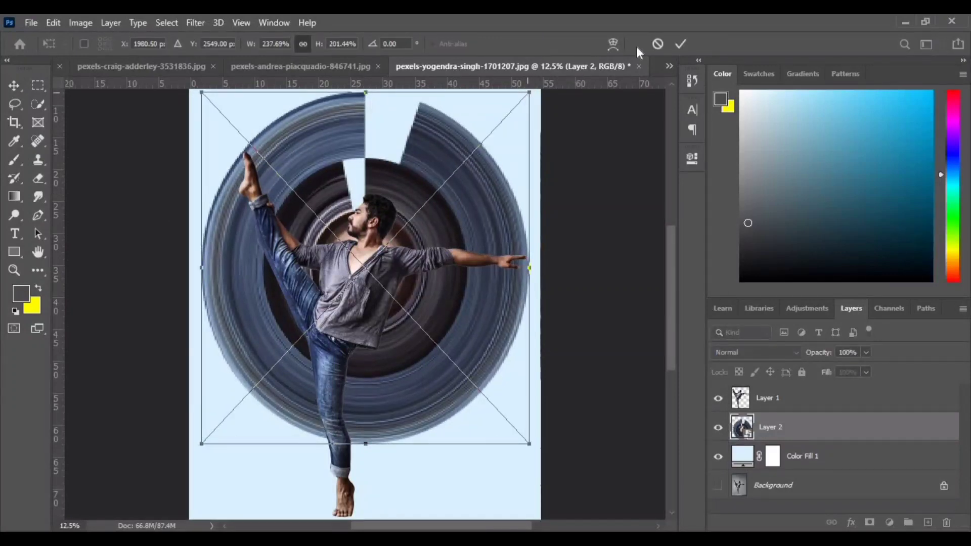
click(681, 44)
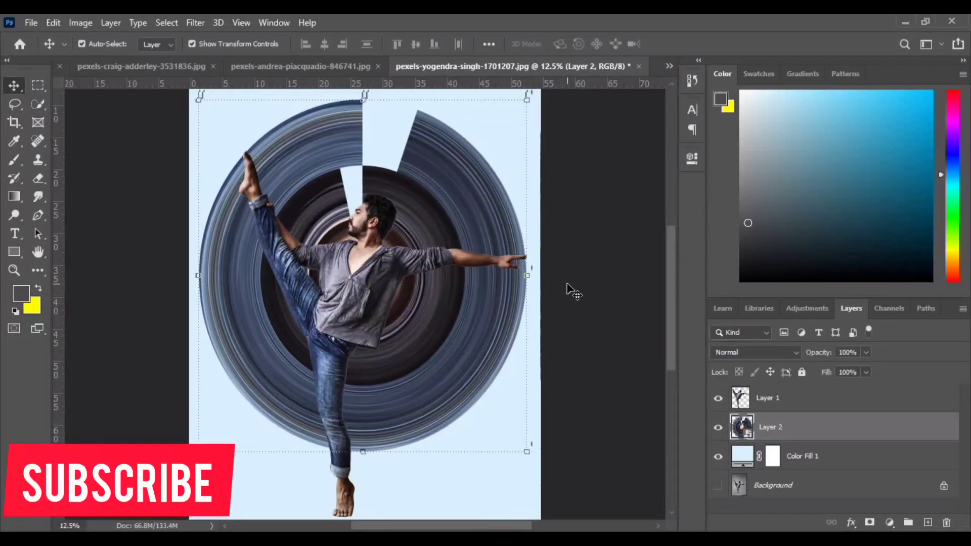
click(551, 407)
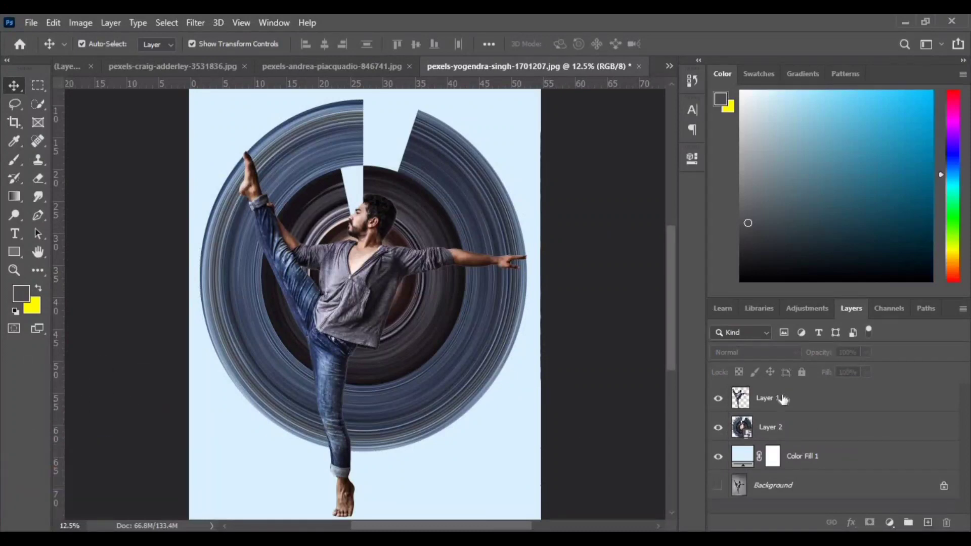
- Add a layer mask to the ring layer, Layer 2
click(767, 398)
click(890, 522)
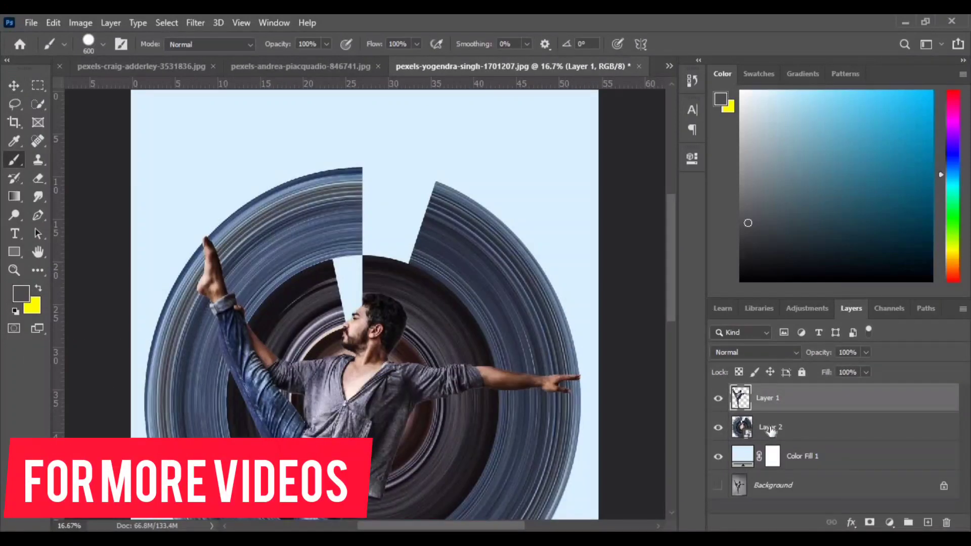
click(769, 427)
click(890, 523)
click(890, 523)
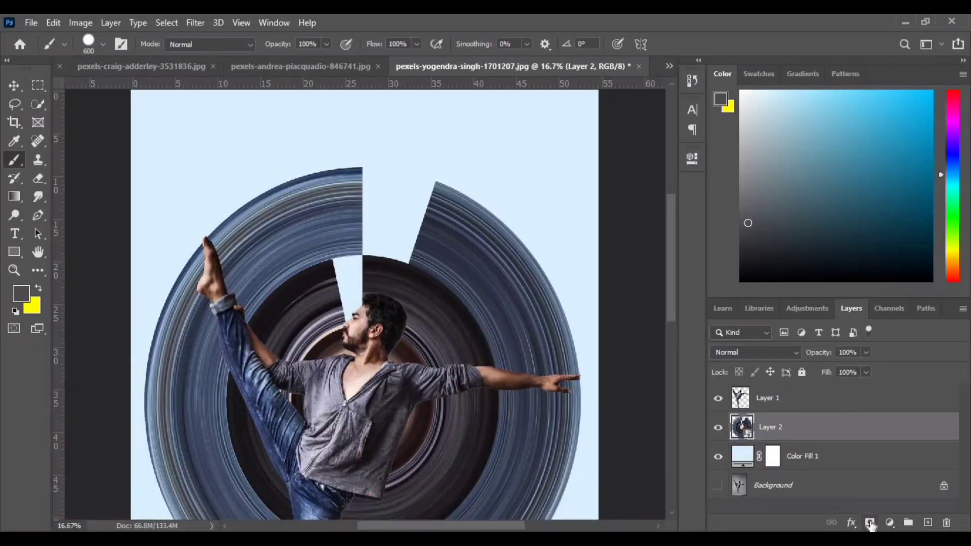
click(869, 522)
- Paint black on the ring's mask with a large hard brush to hide the ring above the head and up to the raised leg
key(z)
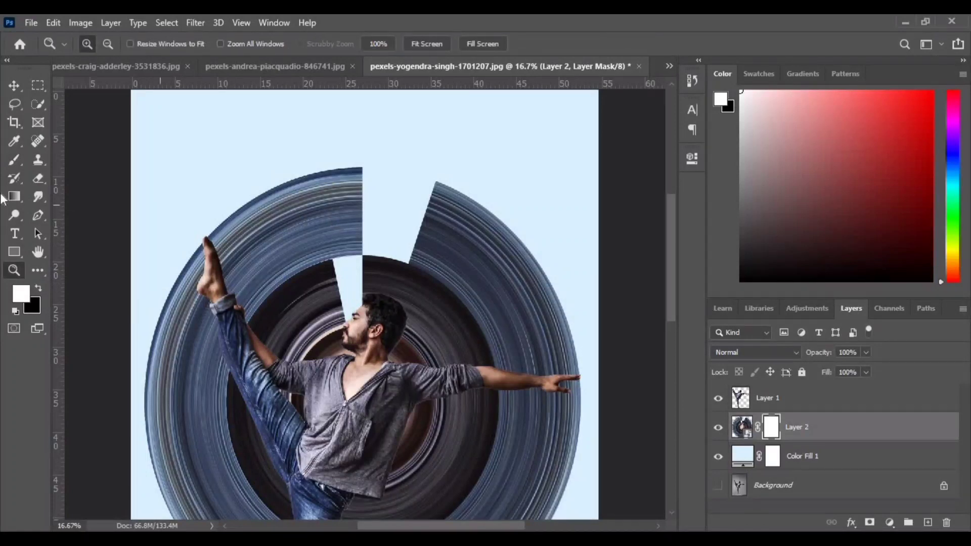
key(b)
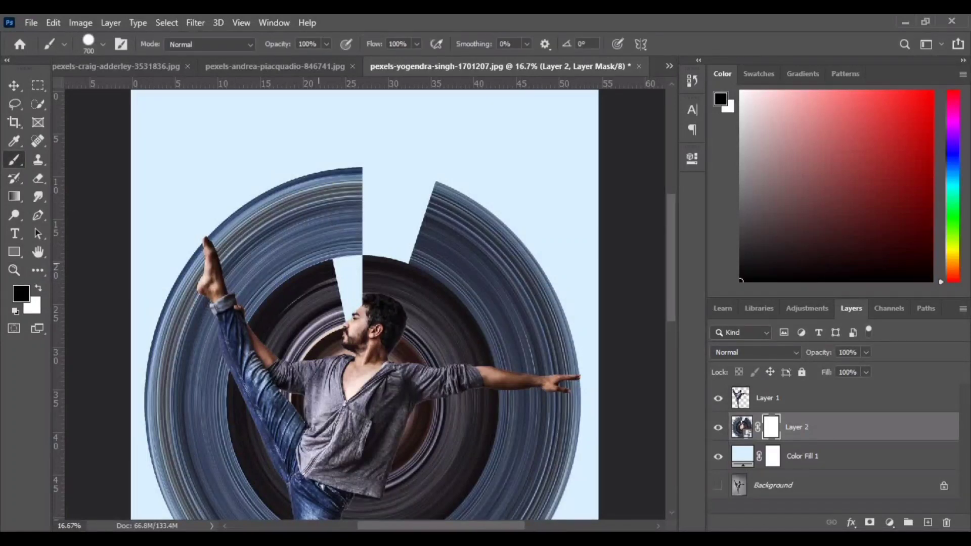
mouse_move(348, 192)
mouse_down()
mouse_move(316, 309)
mouse_move(281, 228)
mouse_move(536, 316)
mouse_up()
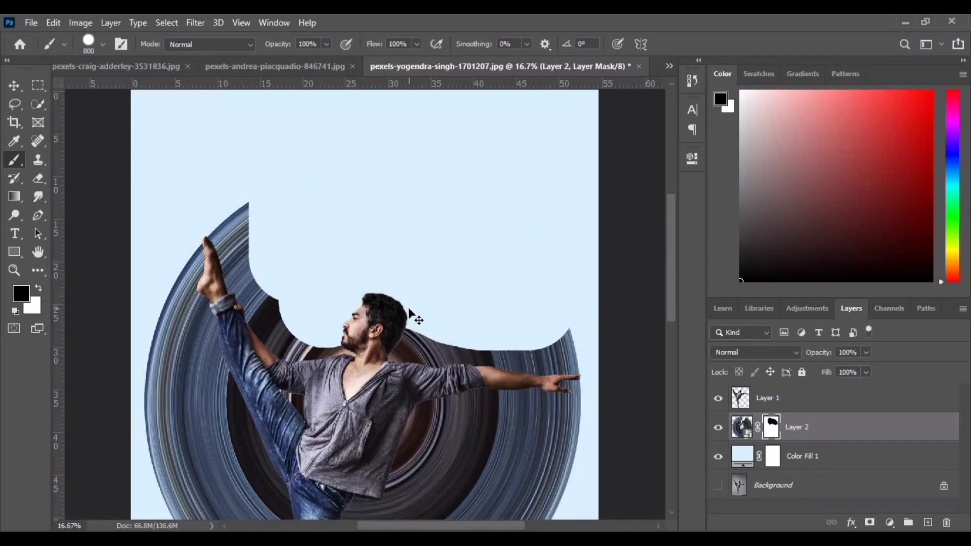
key(ctrl+plus)
drag(252, 313, 365, 354)
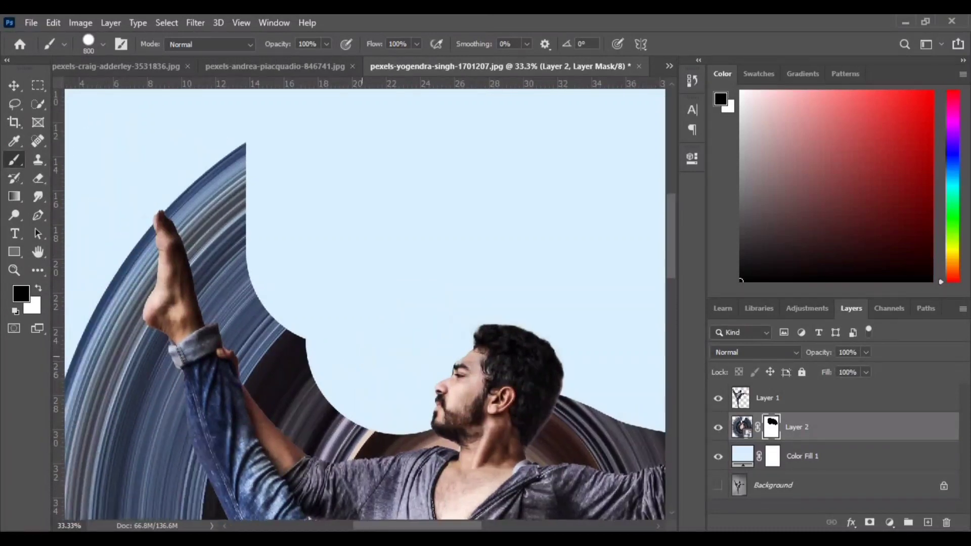
mouse_move(273, 192)
mouse_down()
mouse_move(253, 283)
mouse_move(288, 349)
mouse_move(359, 387)
mouse_move(419, 385)
mouse_move(324, 354)
mouse_move(258, 187)
mouse_up()
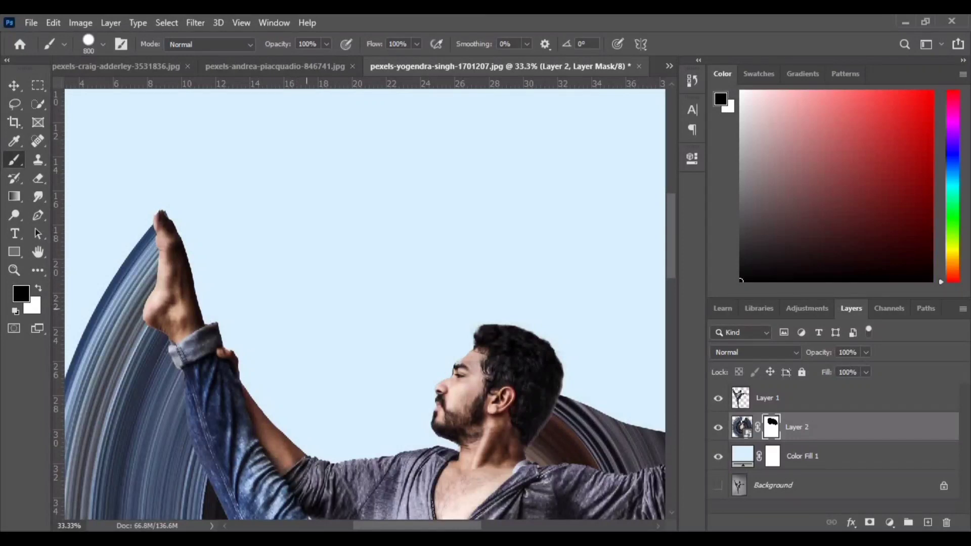
- Mask out the rest of the ring above the outstretched arm, from the head to the fingertips
drag(267, 292, 23, 115)
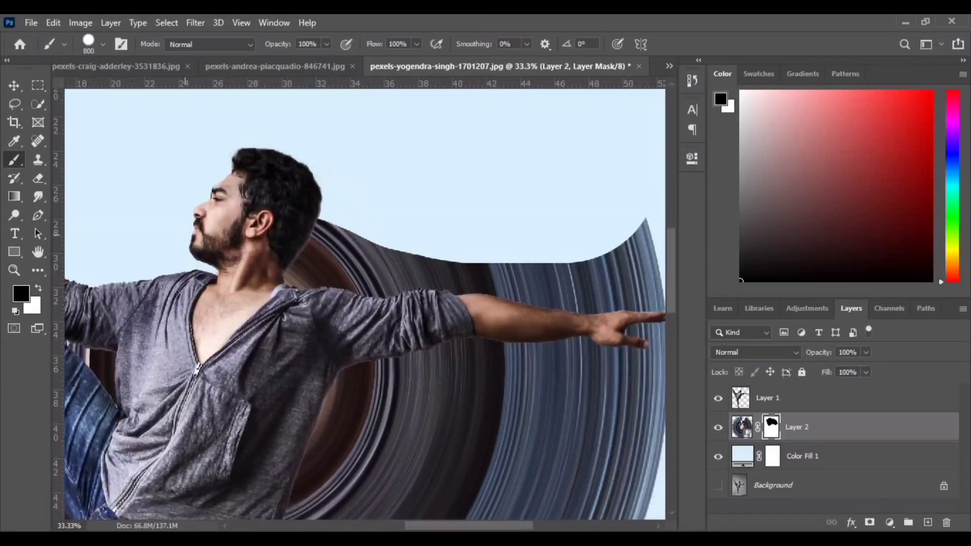
drag(427, 276, 235, 293)
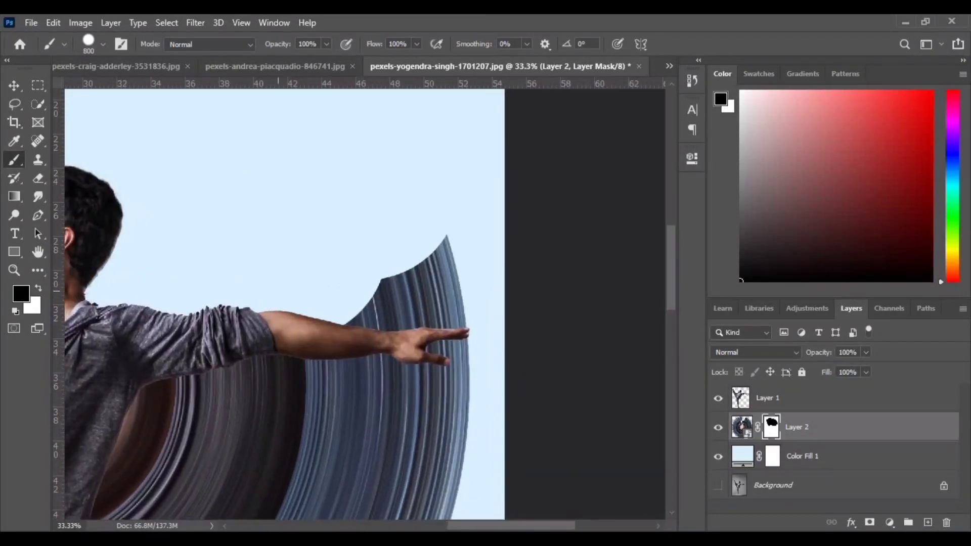
drag(298, 258, 401, 263)
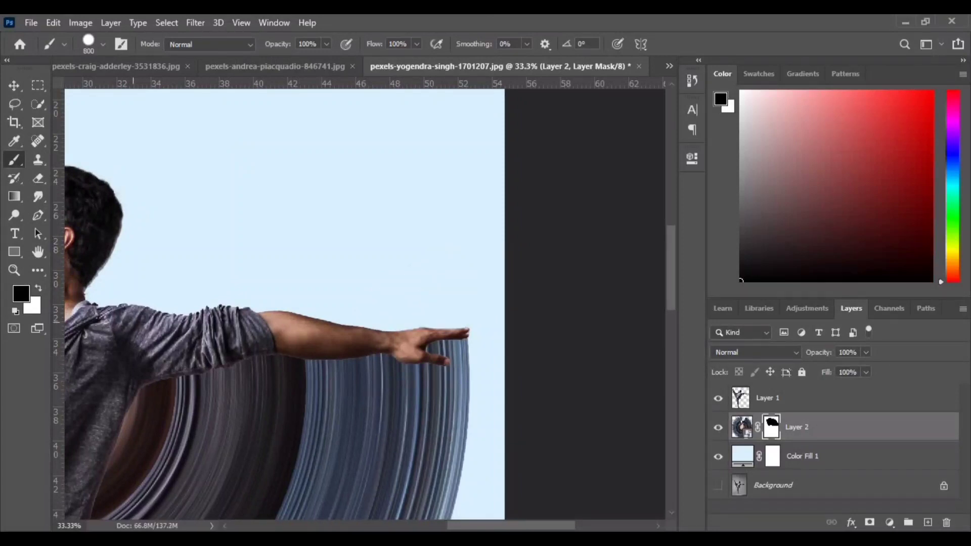
key(ctrl+minus)
key(ctrl+minus)
key(ctrl+minus)
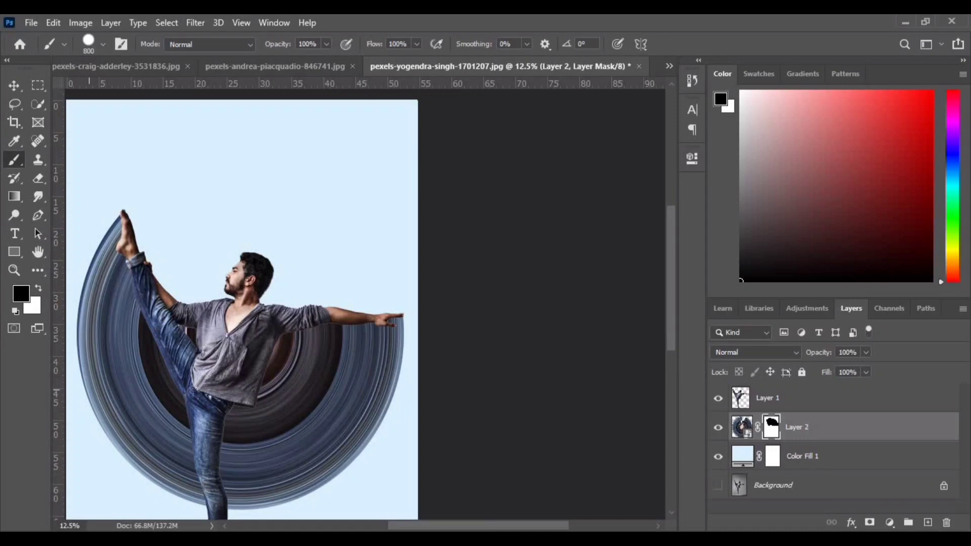
key(ctrl+minus)
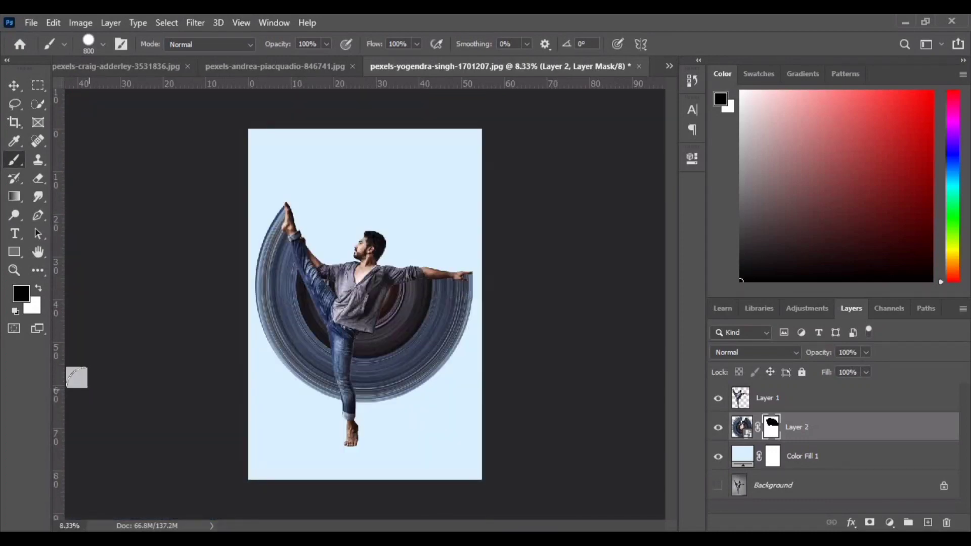
key(ctrl+plus)
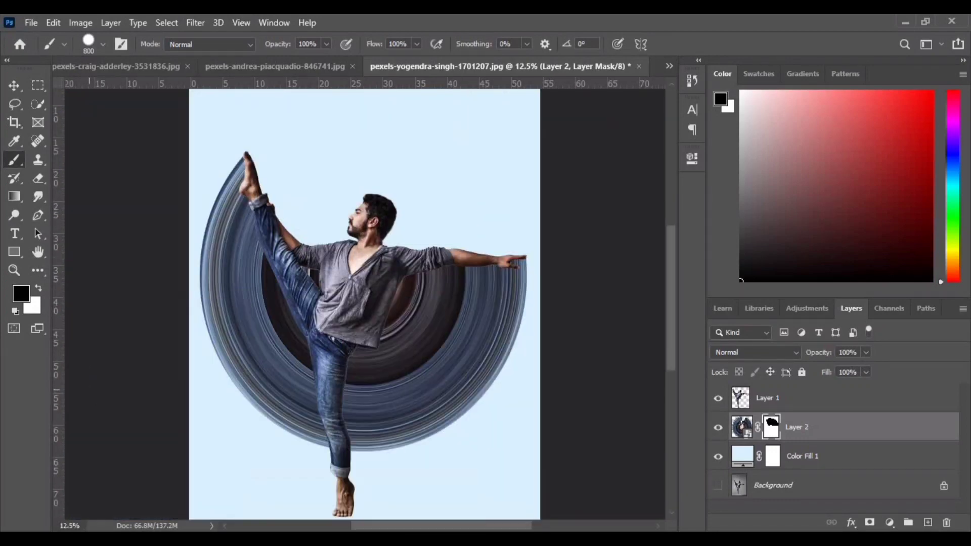
- Create a new layer and paint one soft dark grey dab with an 800 px brush beside the standing foot
click(14, 85)
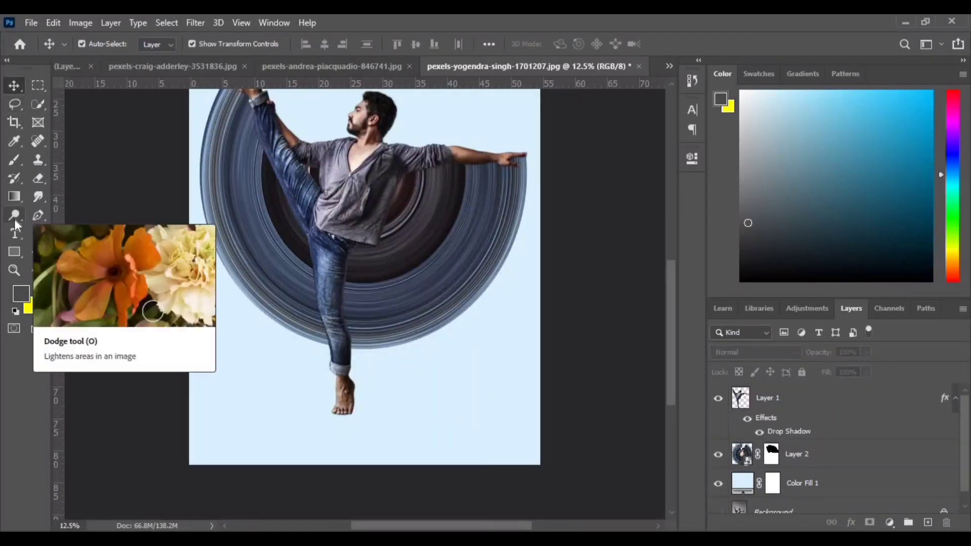
click(14, 159)
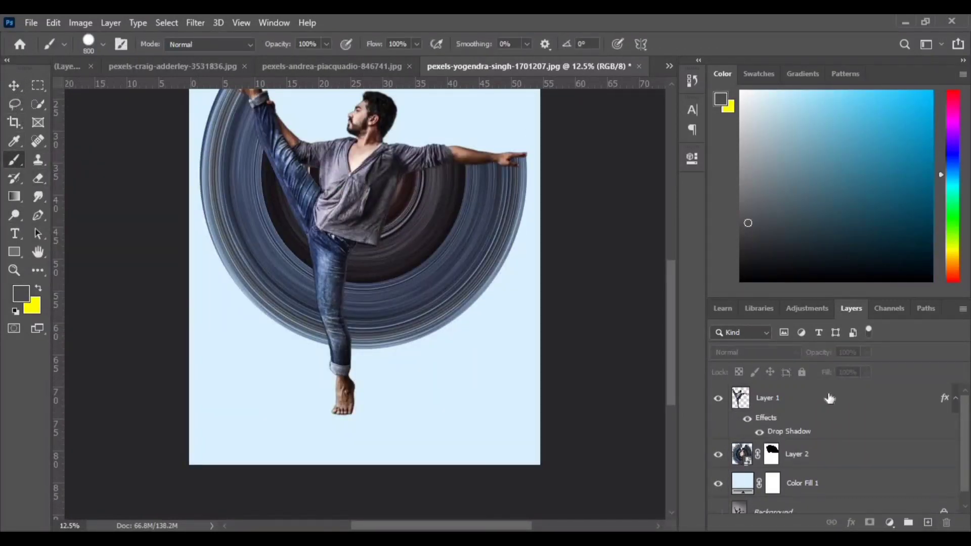
click(927, 522)
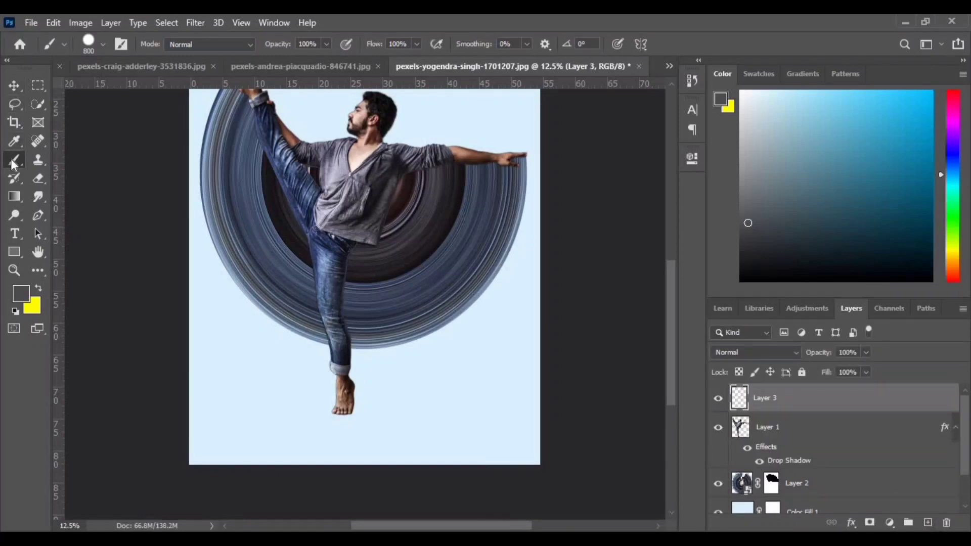
click(20, 293)
key(Return)
click(103, 44)
click(81, 218)
click(273, 425)
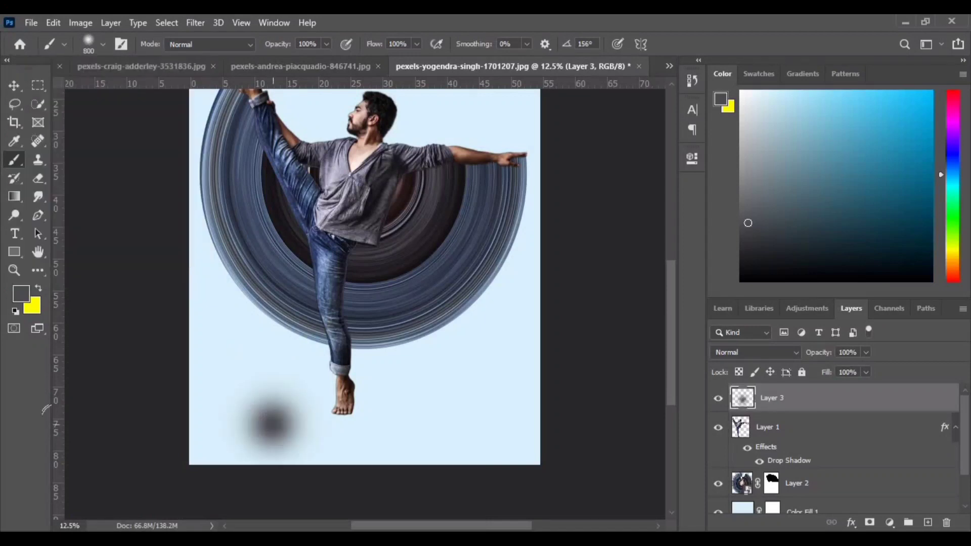
- Flatten the dark dab into a thin shadow and place it directly under the standing foot
key(v)
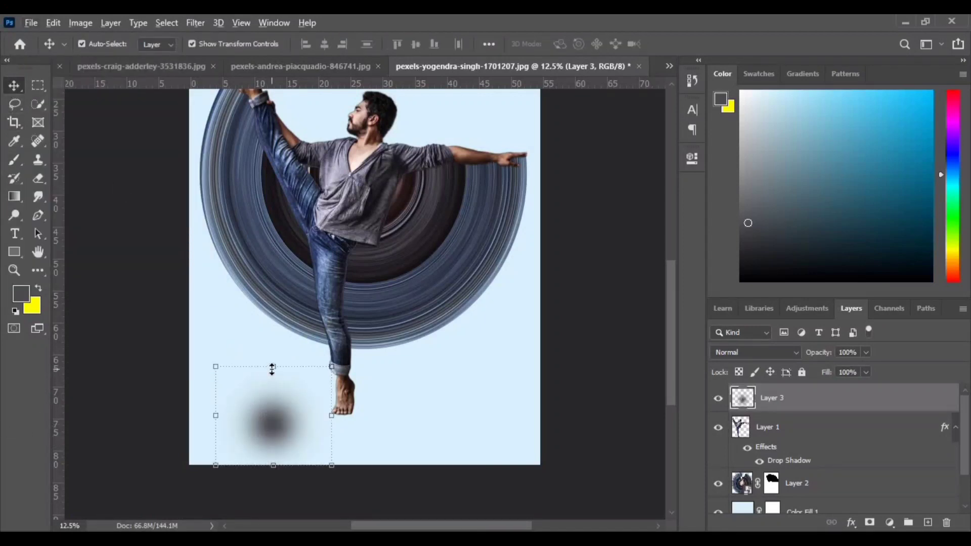
mouse_move(273, 366)
mouse_down()
mouse_move(273, 454)
mouse_move(362, 419)
mouse_up()
click(703, 45)
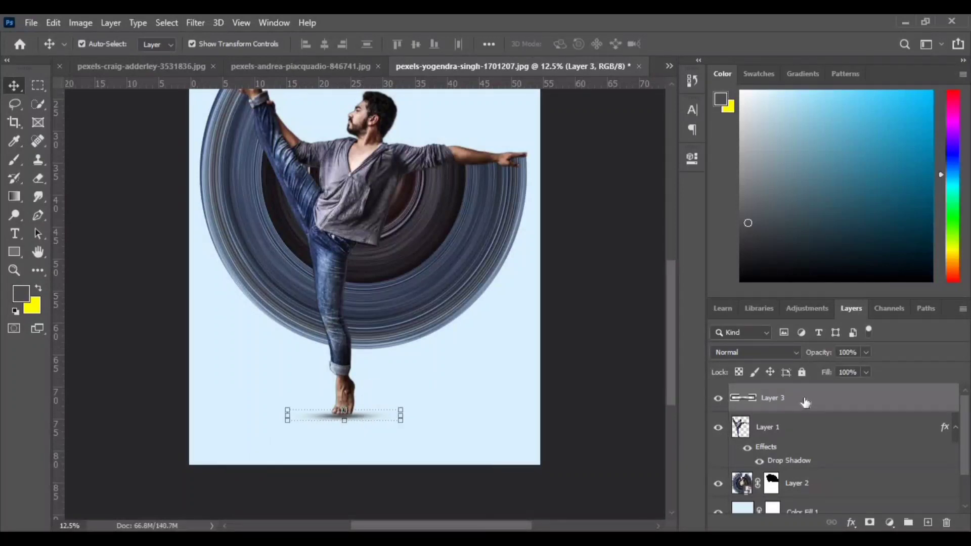
- Move the shadow layer, Layer 3, beneath the man's layer and above the ring layer
scroll(832, 468, down, 1)
scroll(829, 472, up, 1)
drag(806, 403, 750, 461)
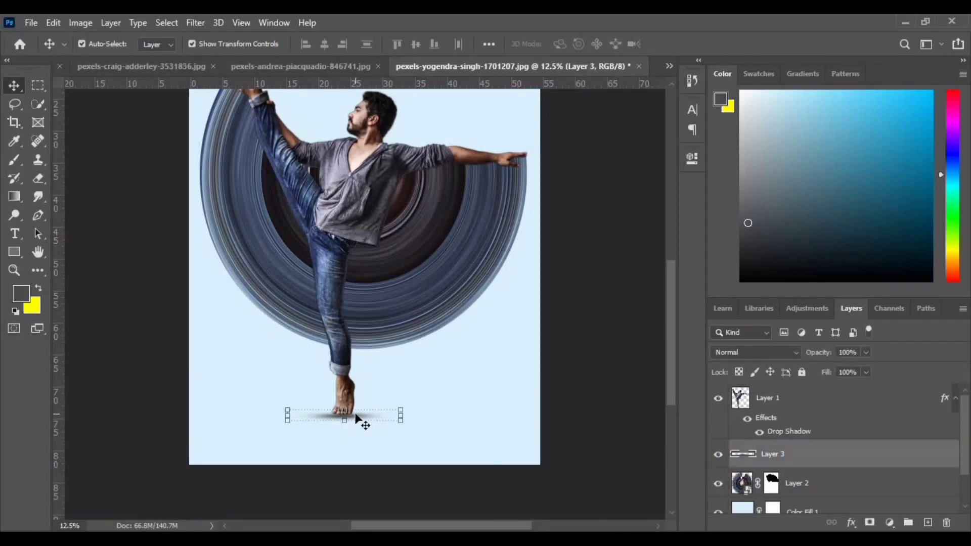
- Convert the foot shadow layer to a smart object
drag(402, 407, 432, 406)
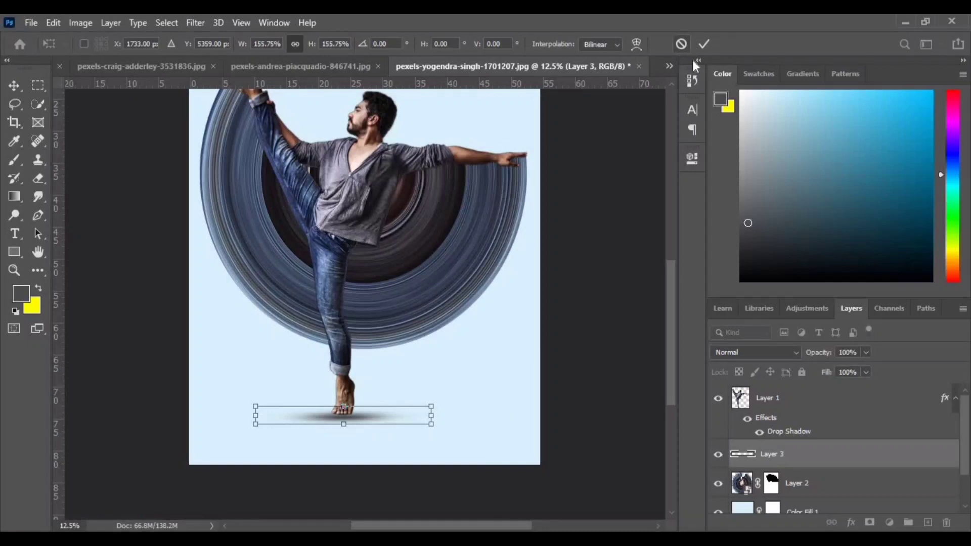
click(681, 44)
right_click(803, 446)
click(769, 212)
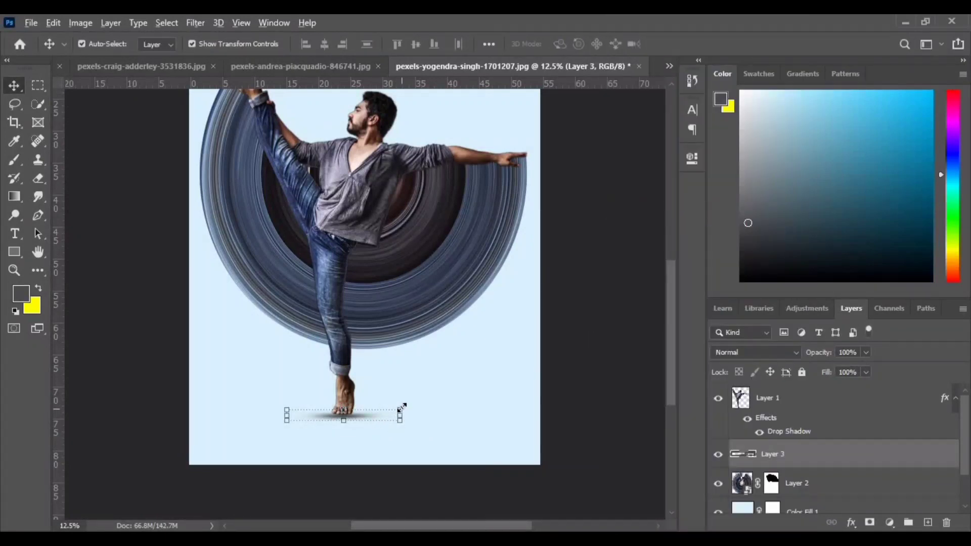
- Enlarge the foot shadow to 166.71% and shift it slightly up against the sole
drag(402, 407, 437, 405)
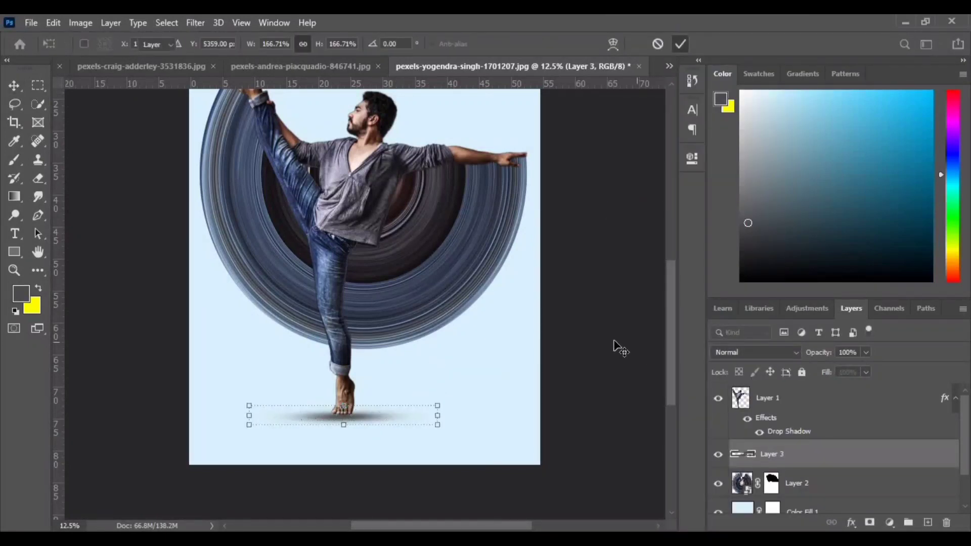
key(Return)
click(361, 425)
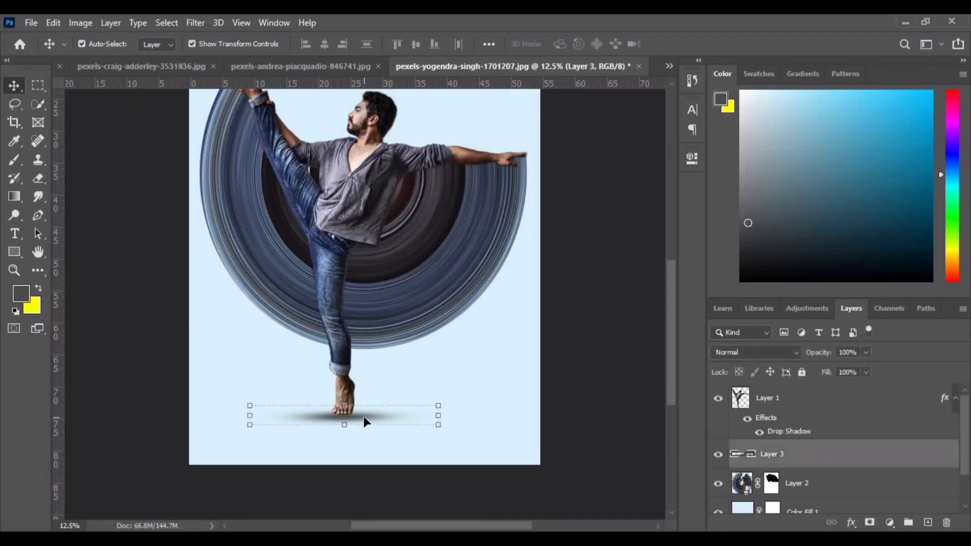
click(602, 326)
scroll(595, 367, up, 4)
scroll(594, 364, down, 3)
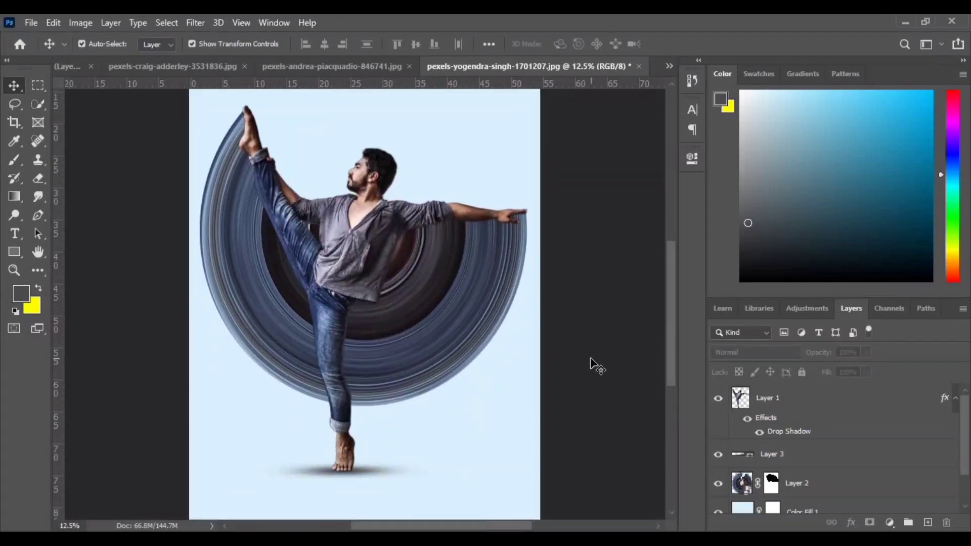
scroll(596, 367, down, 3)
scroll(824, 466, down, 2)
double_click(745, 469)
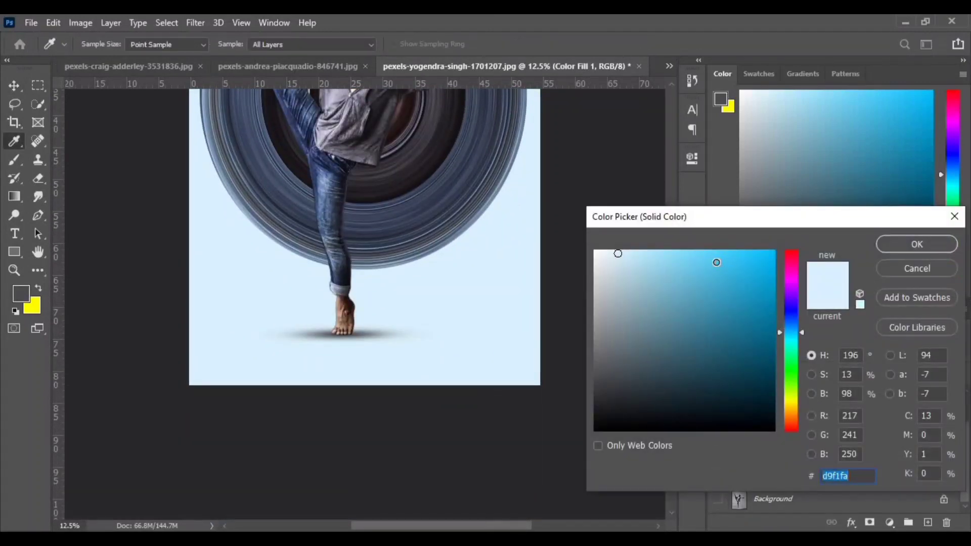
click(717, 262)
drag(829, 222, 864, 168)
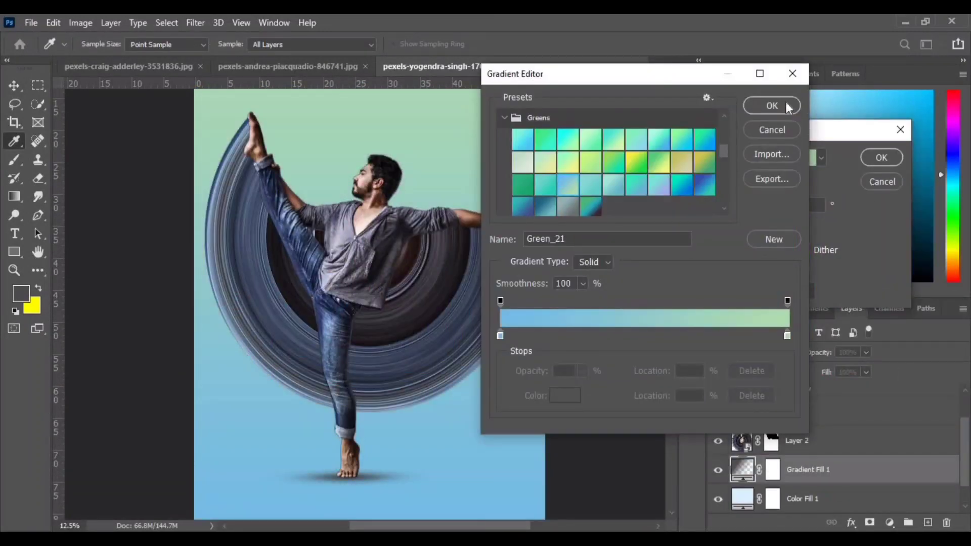
- Add a blue-to-green gradient fill layer above the solid colour fill, with Radial style, Reverse enabled and scale 133%
click(786, 108)
click(763, 180)
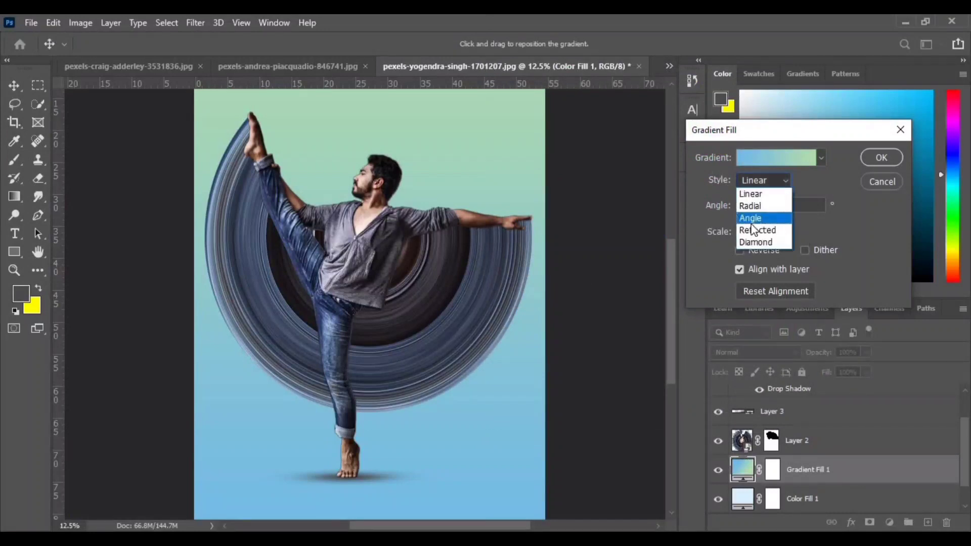
click(751, 206)
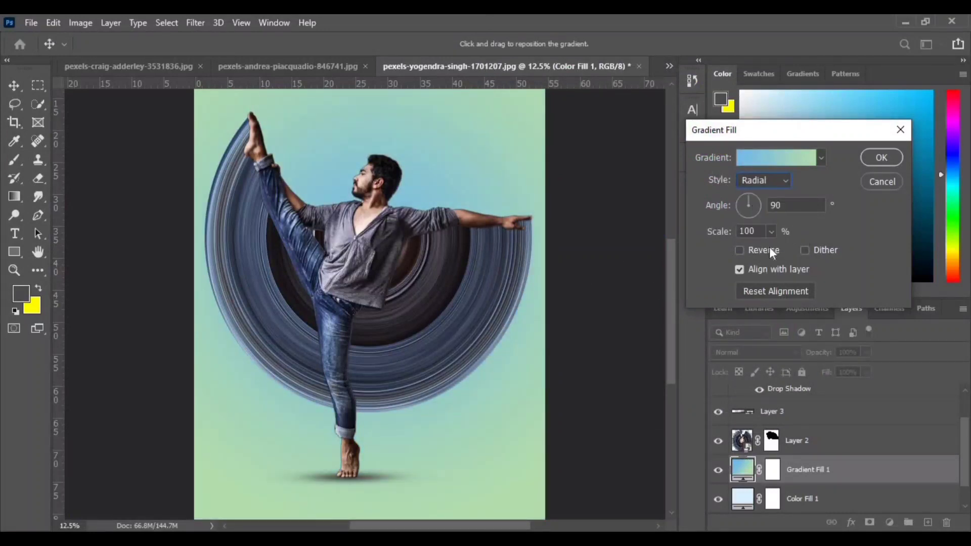
click(740, 251)
click(771, 231)
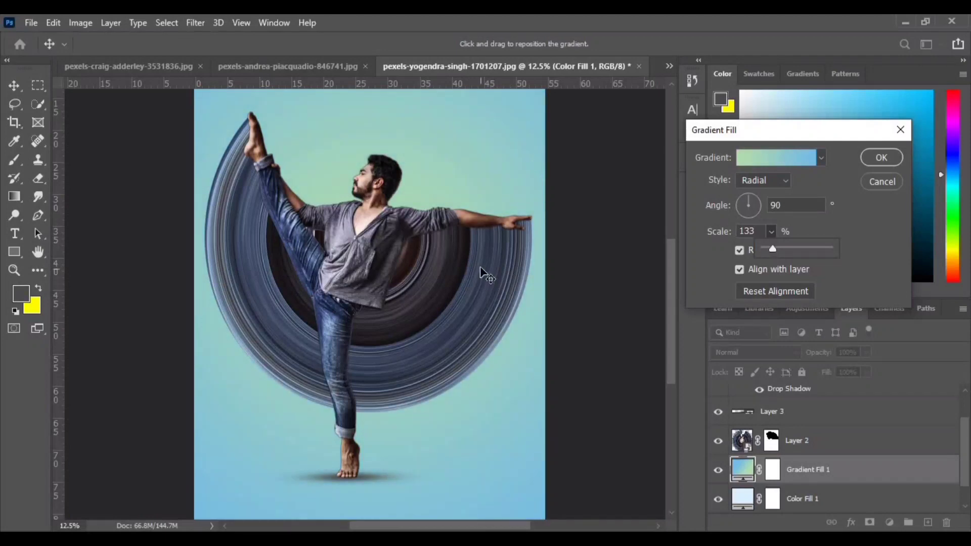
scroll(480, 267, up, 3)
scroll(480, 266, down, 2)
click(882, 158)
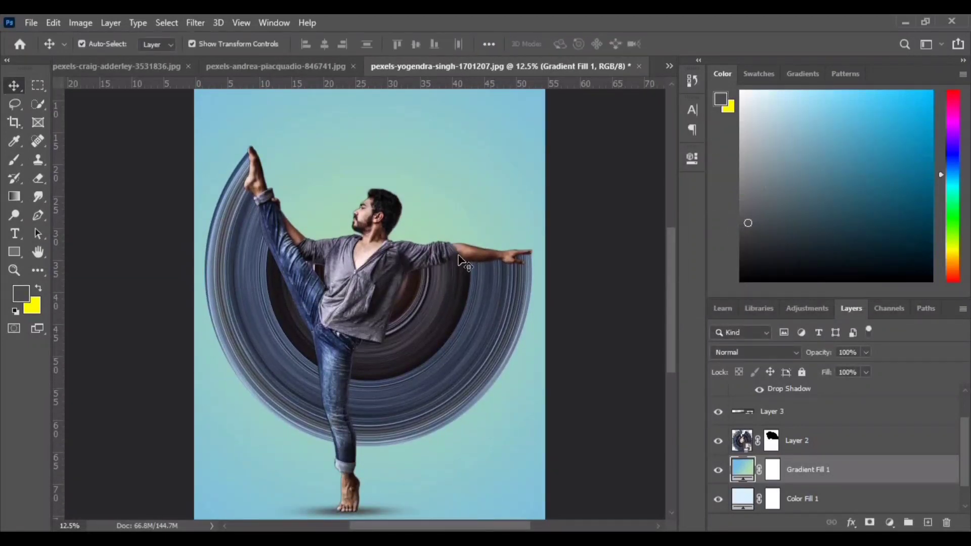
- Stamp all visible layers into a new layer above the man's layer and open the Camera Raw Filter on it
scroll(806, 444, up, 2)
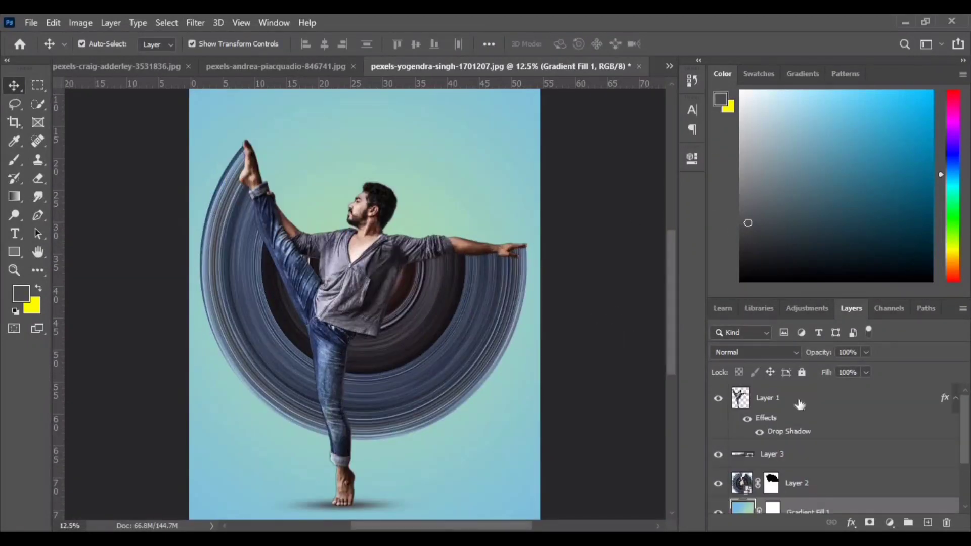
click(797, 400)
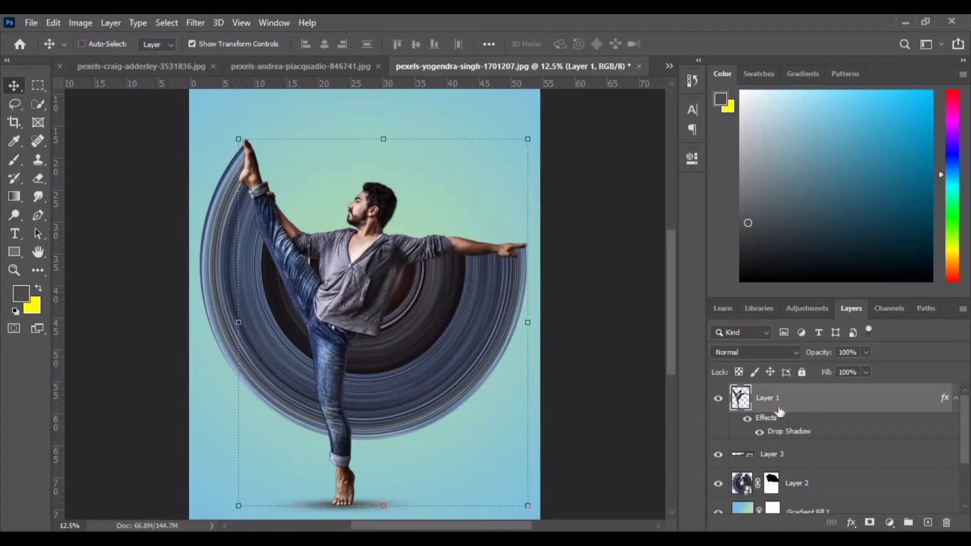
key(ctrl+shift+alt+e)
click(195, 23)
click(230, 120)
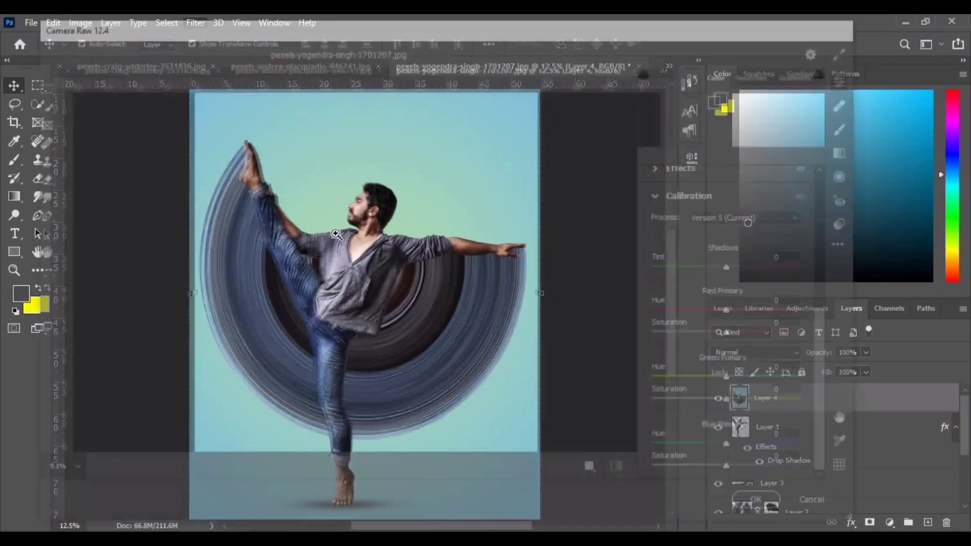
- Tune the image's Basic settings in Camera Raw, cooling the temperature and adjusting the exposure and shadows
scroll(706, 231, up, 5)
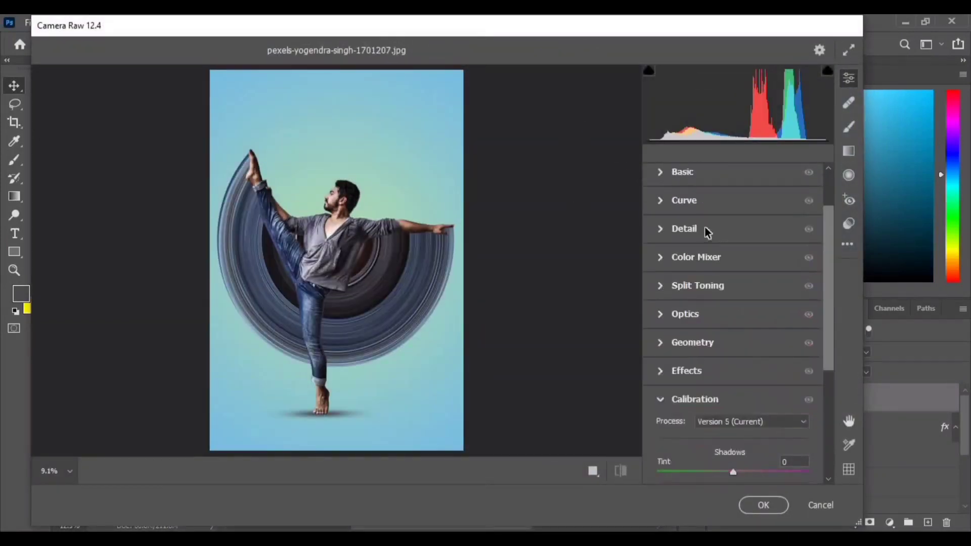
click(658, 232)
drag(734, 232, 720, 236)
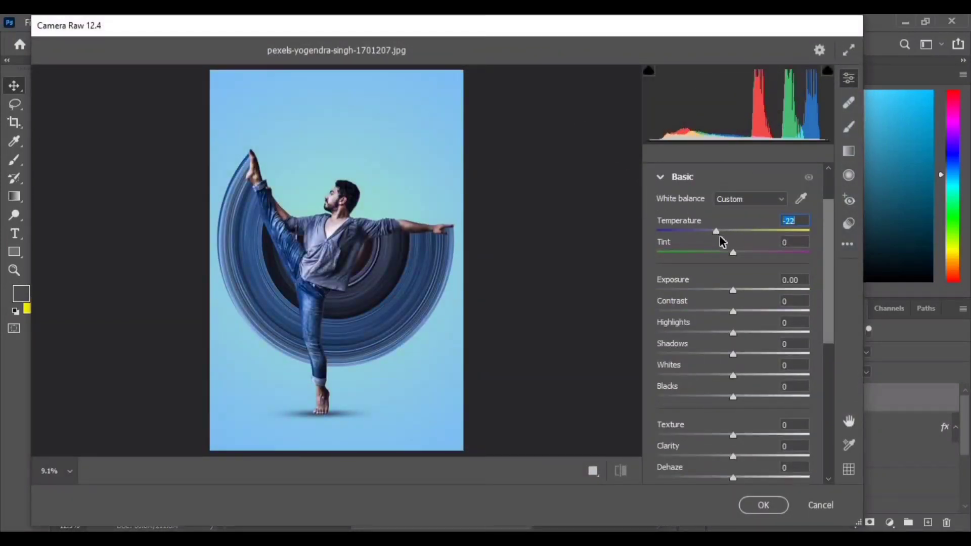
drag(733, 290, 403, 382)
mouse_move(736, 355)
mouse_down()
mouse_move(752, 362)
mouse_move(678, 364)
mouse_move(717, 358)
mouse_move(726, 373)
mouse_move(701, 382)
mouse_move(743, 386)
mouse_move(732, 378)
mouse_move(812, 366)
mouse_move(667, 345)
mouse_move(720, 349)
mouse_up()
scroll(728, 349, down, 3)
drag(809, 366, 737, 368)
scroll(659, 271, down, 3)
- Adjust the parametric tone curve to Highlights +12, Lights -17, Darks -4 and Shadows +4
click(660, 271)
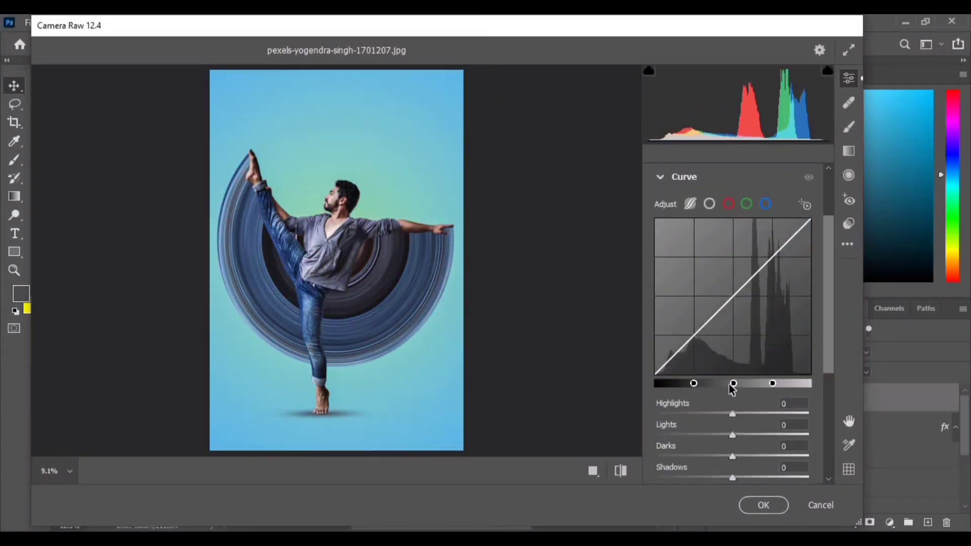
drag(733, 435, 738, 411)
scroll(756, 418, down, 2)
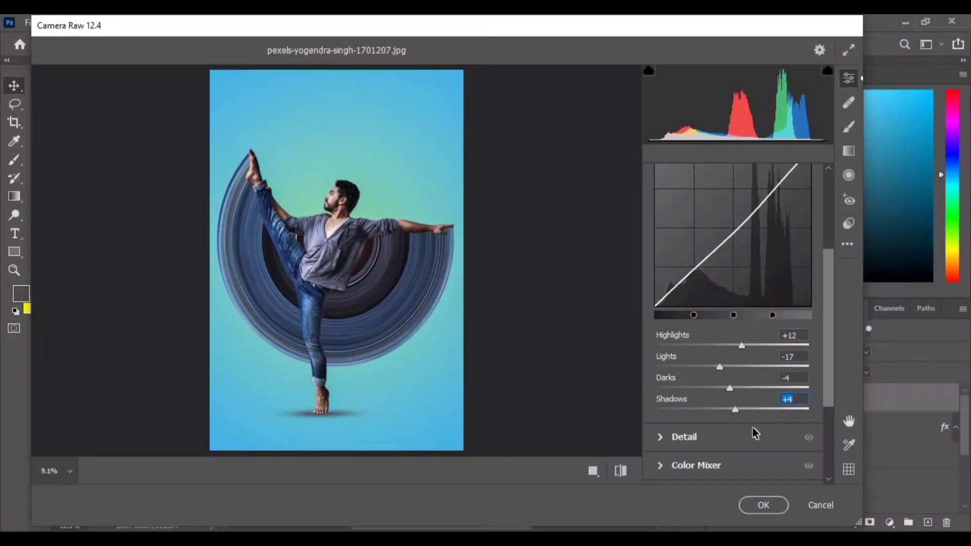
- Shift the Color Mixer hues to Reds -17, Oranges -62, Yellows +4 and Aquas -82
click(752, 428)
click(660, 332)
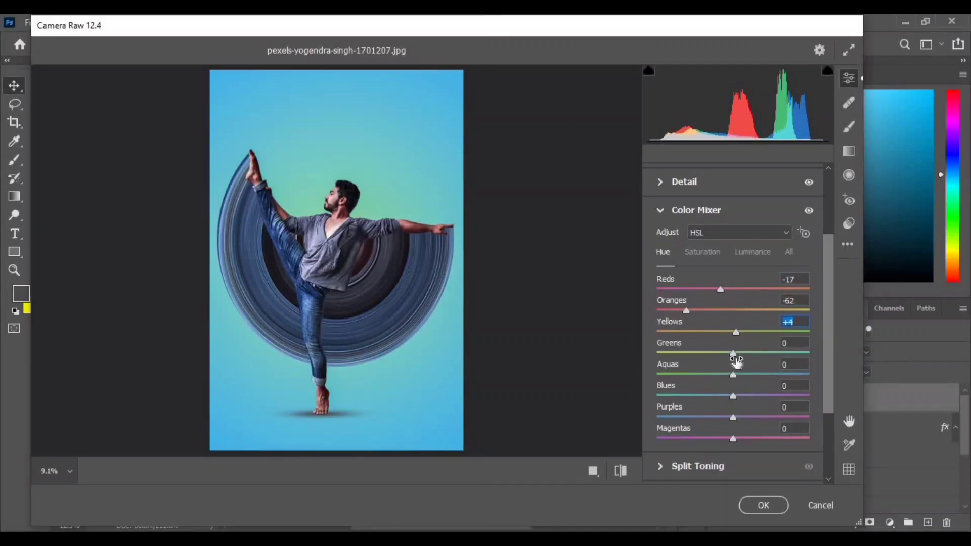
drag(736, 361, 670, 366)
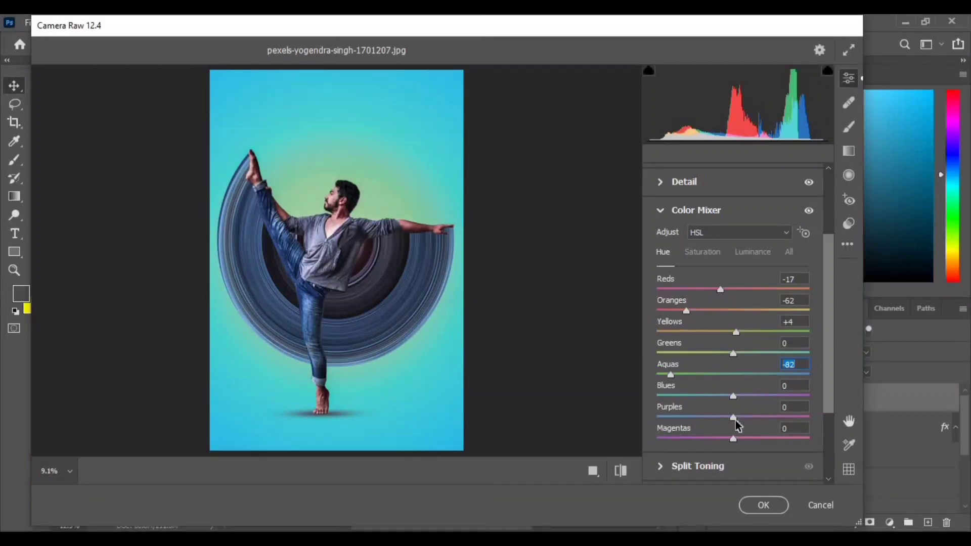
drag(733, 396, 733, 418)
- Set split toning to hue 89 and saturation 11 for highlights, balance 15, and hue 188 and saturation 3 for shadows
scroll(743, 455, down, 3)
click(675, 363)
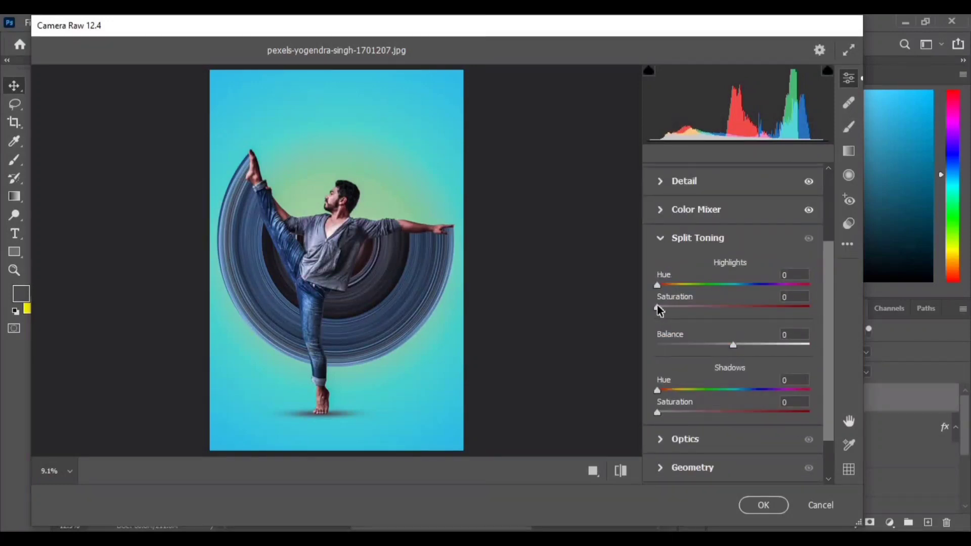
drag(656, 306, 813, 309)
drag(657, 285, 680, 310)
drag(760, 285, 694, 302)
drag(733, 345, 745, 345)
drag(659, 412, 753, 412)
drag(656, 390, 657, 417)
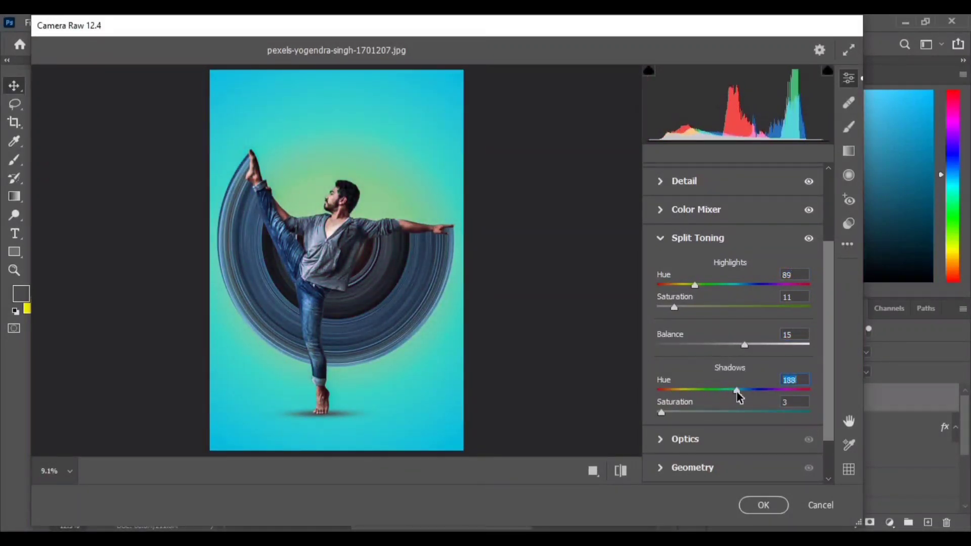
- Darken the image edges with a vignette and apply the Camera Raw adjustments to the stamped layer
scroll(744, 400, down, 2)
click(685, 415)
click(692, 443)
drag(732, 442, 702, 445)
click(685, 414)
click(763, 505)
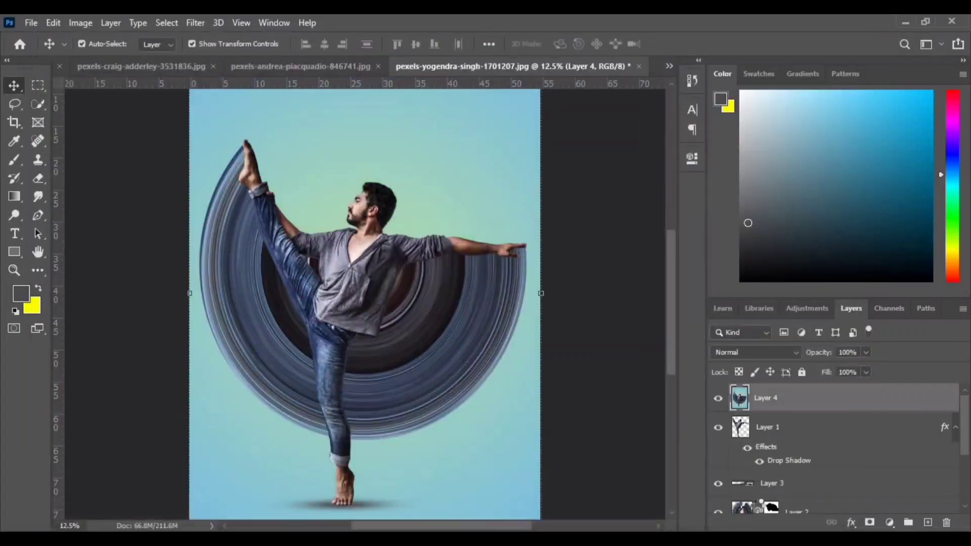
- Toggle the visibility of the colour-graded stamped layer to compare the picture before and after the grading
click(719, 399)
click(718, 398)
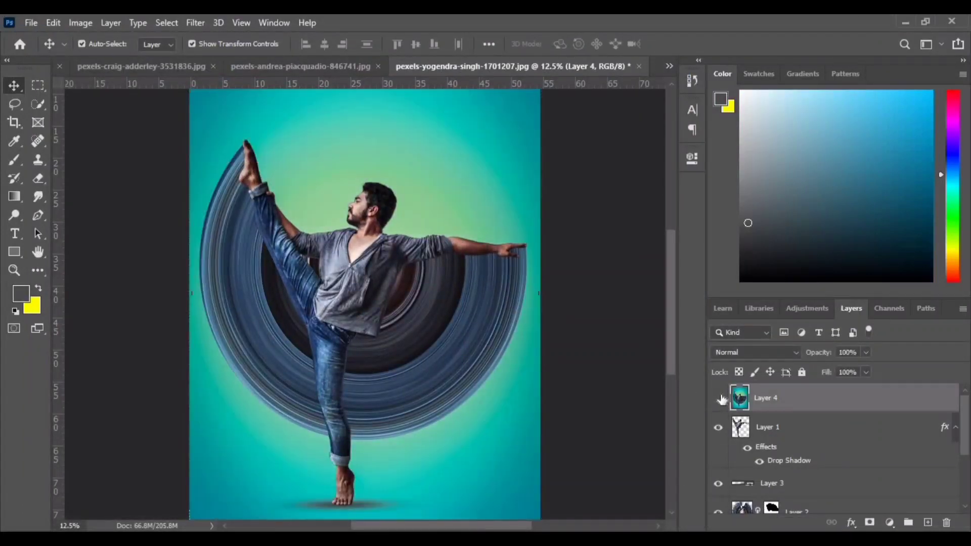
click(720, 399)
click(721, 400)
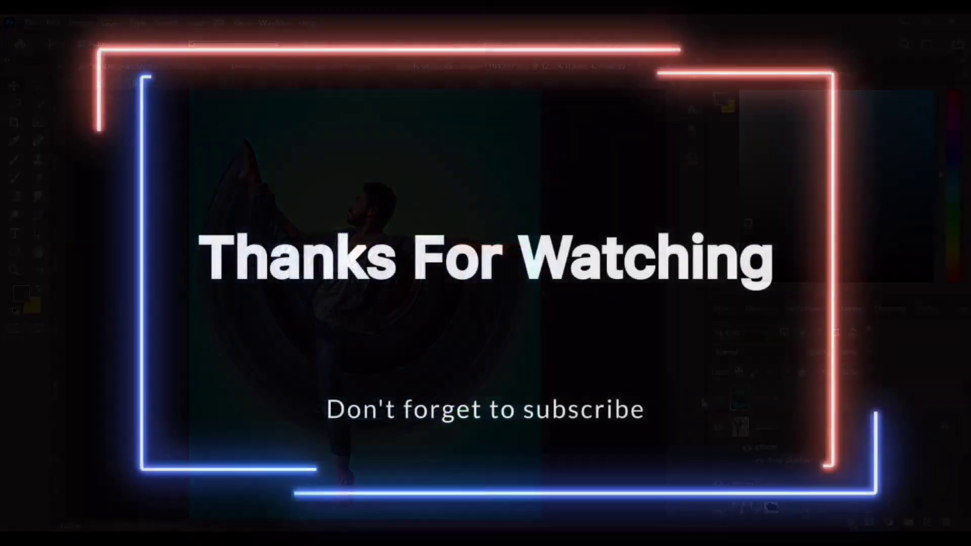